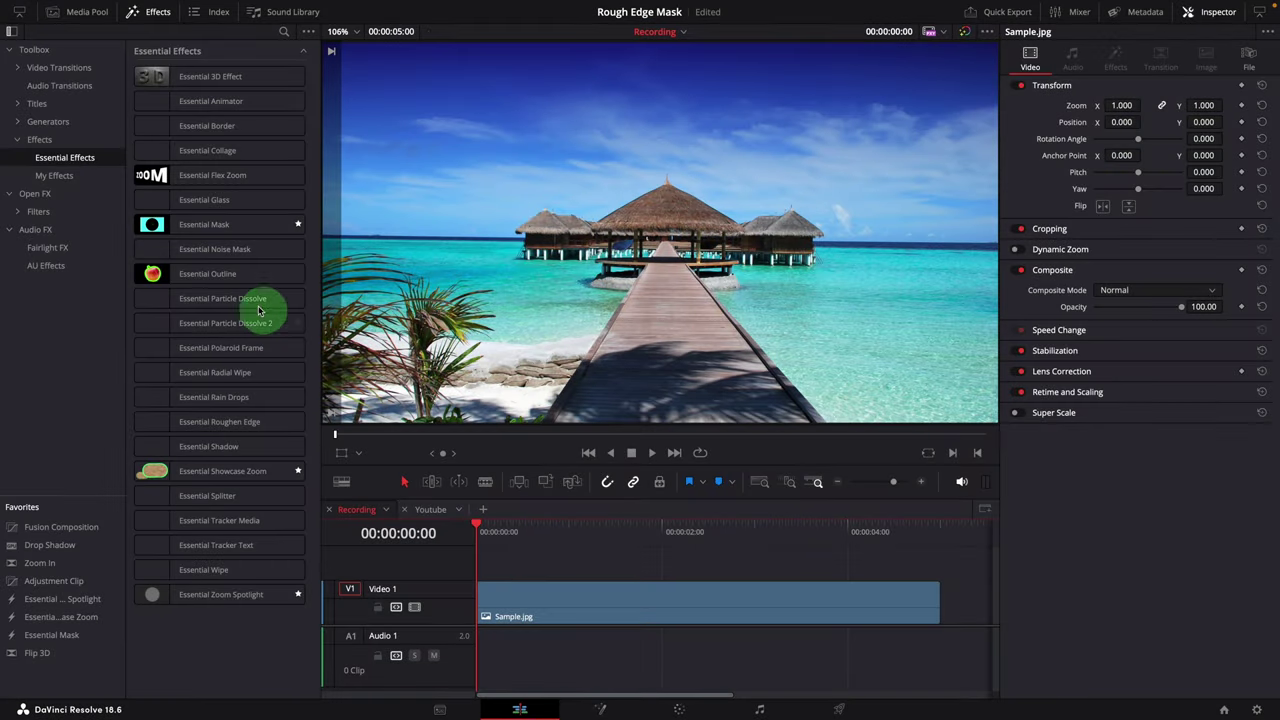
Select the Essential Mask item in the Essential Effects collection
left_click(196, 226)
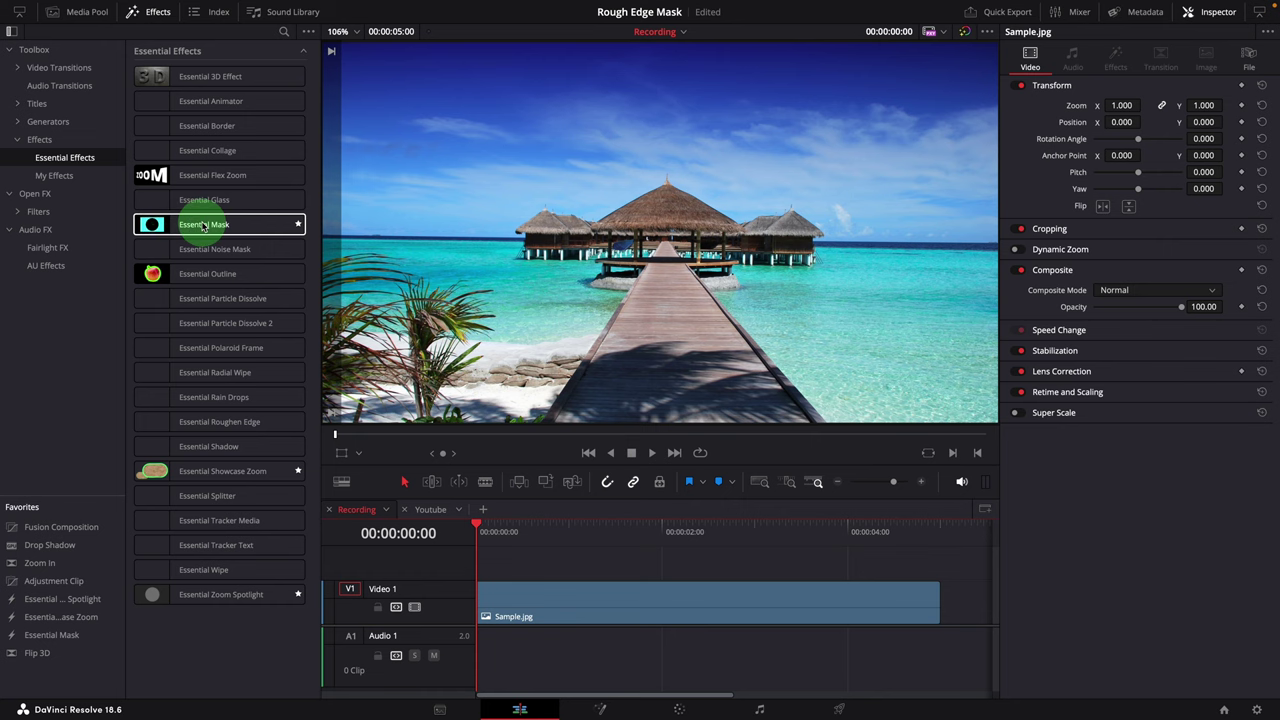
Drag Essential Mask onto the Sample.jpg clip in the viewer
left_click(203, 226)
left_click_drag(263, 229, 668, 265)
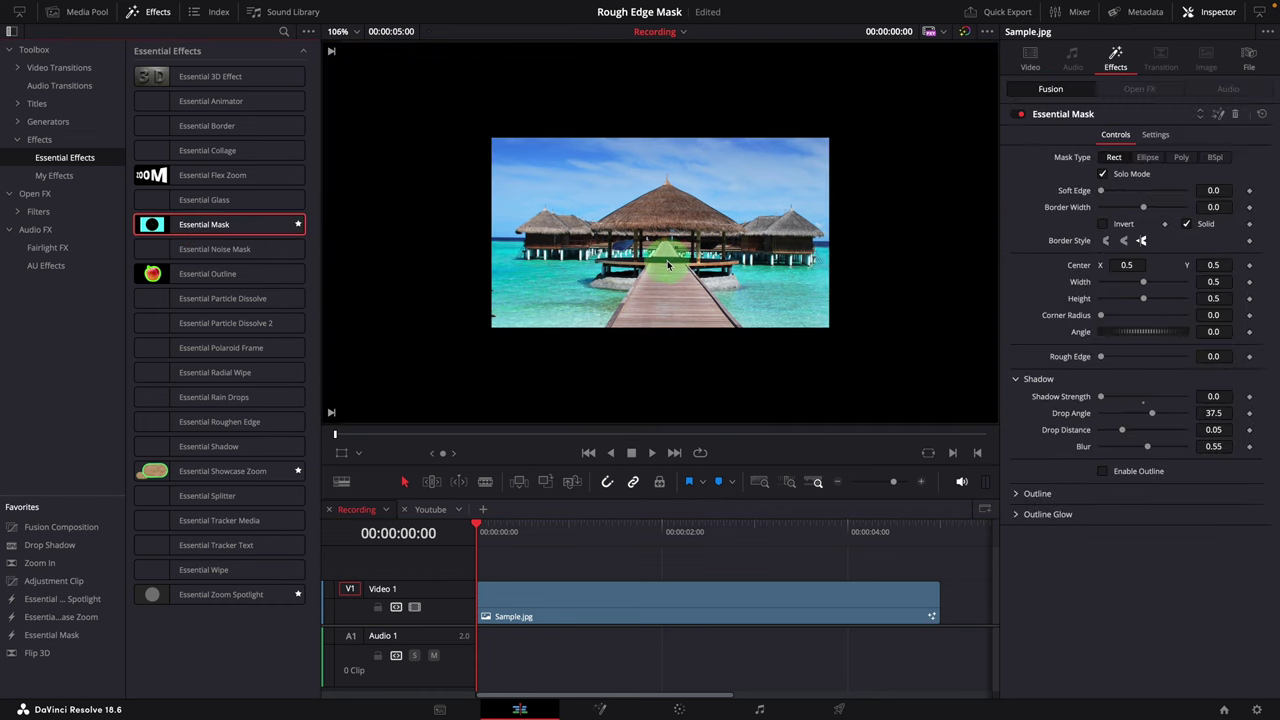
left_click(710, 381)
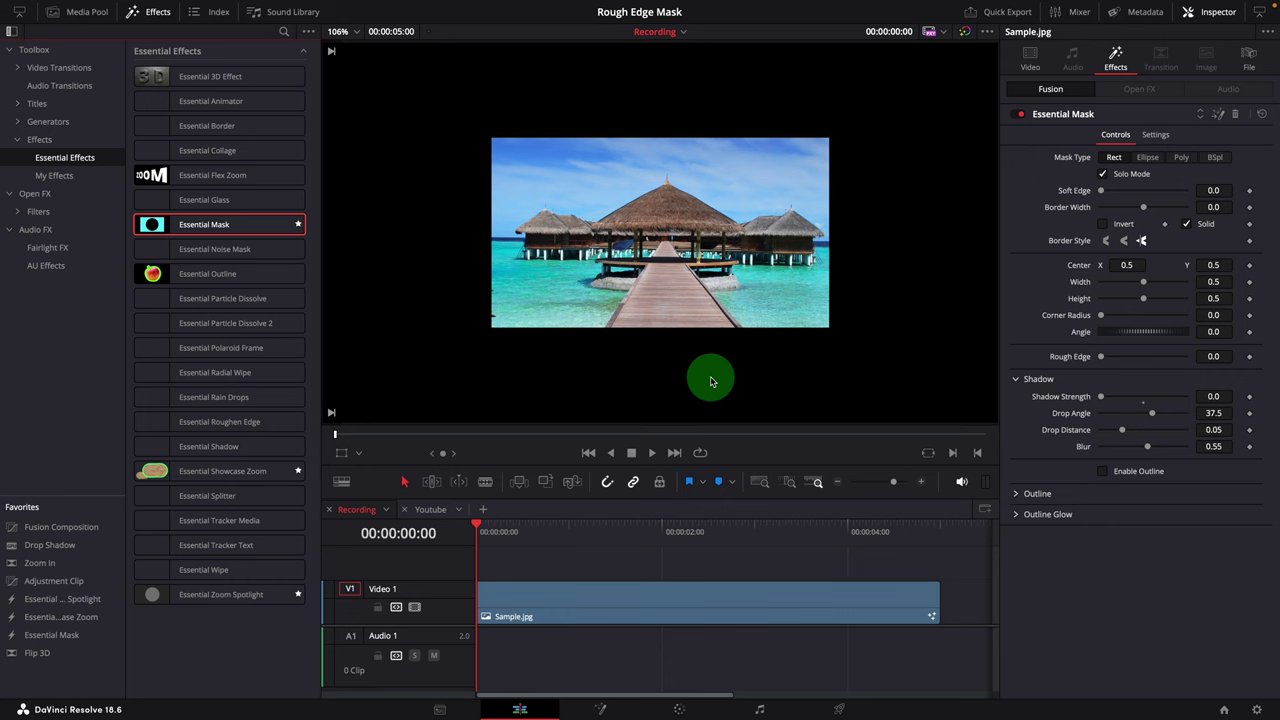
Try the Ellipse, Poly and BSpl mask types, then return to Rect
left_click(1146, 159)
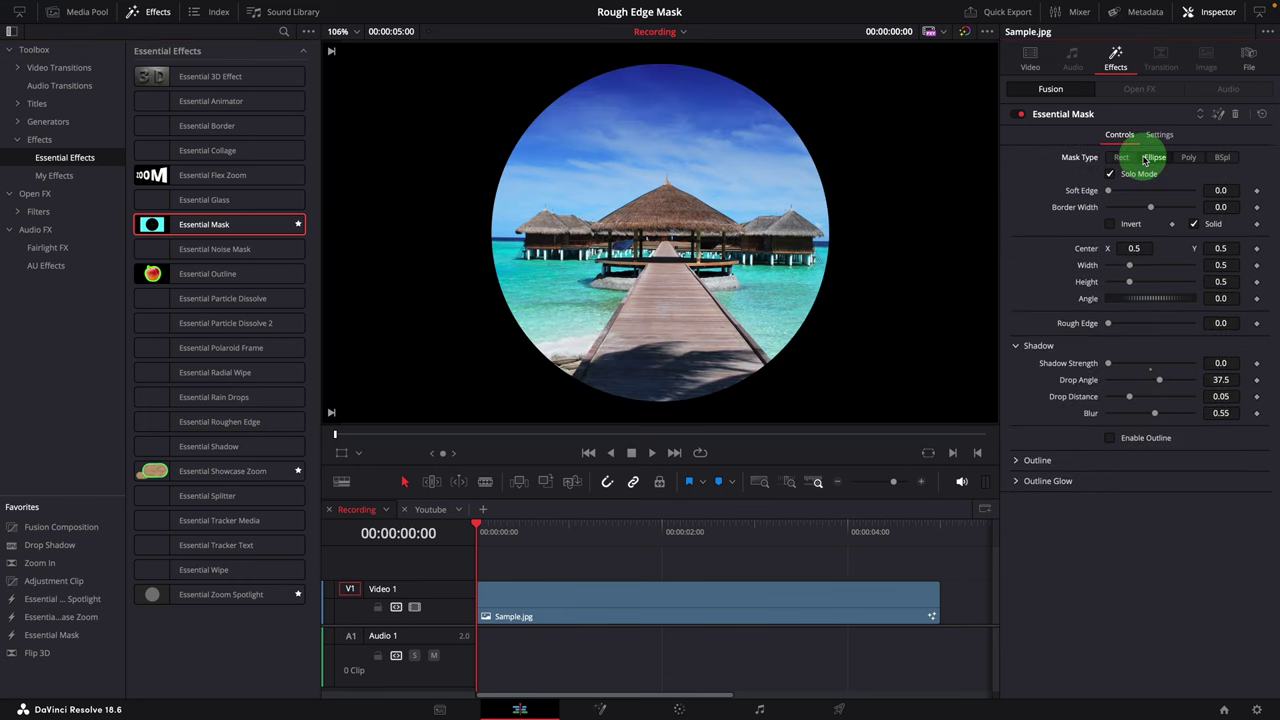
left_click(1188, 158)
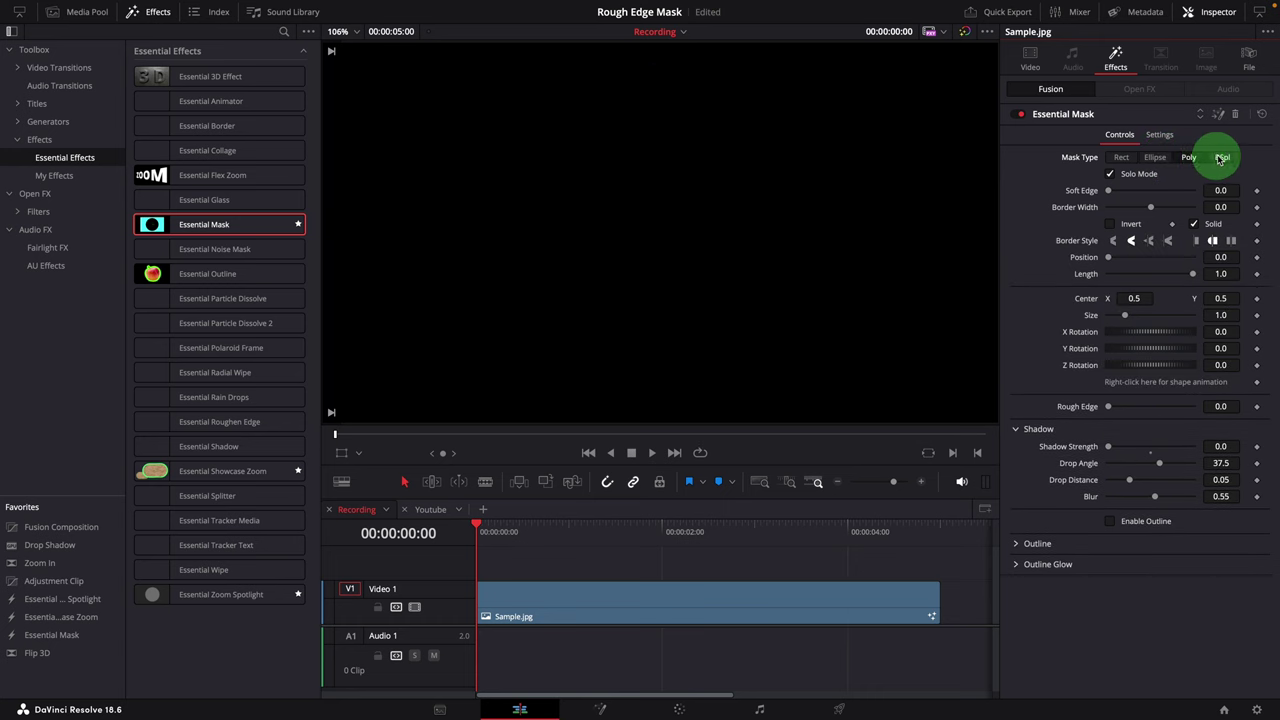
left_click(1221, 159)
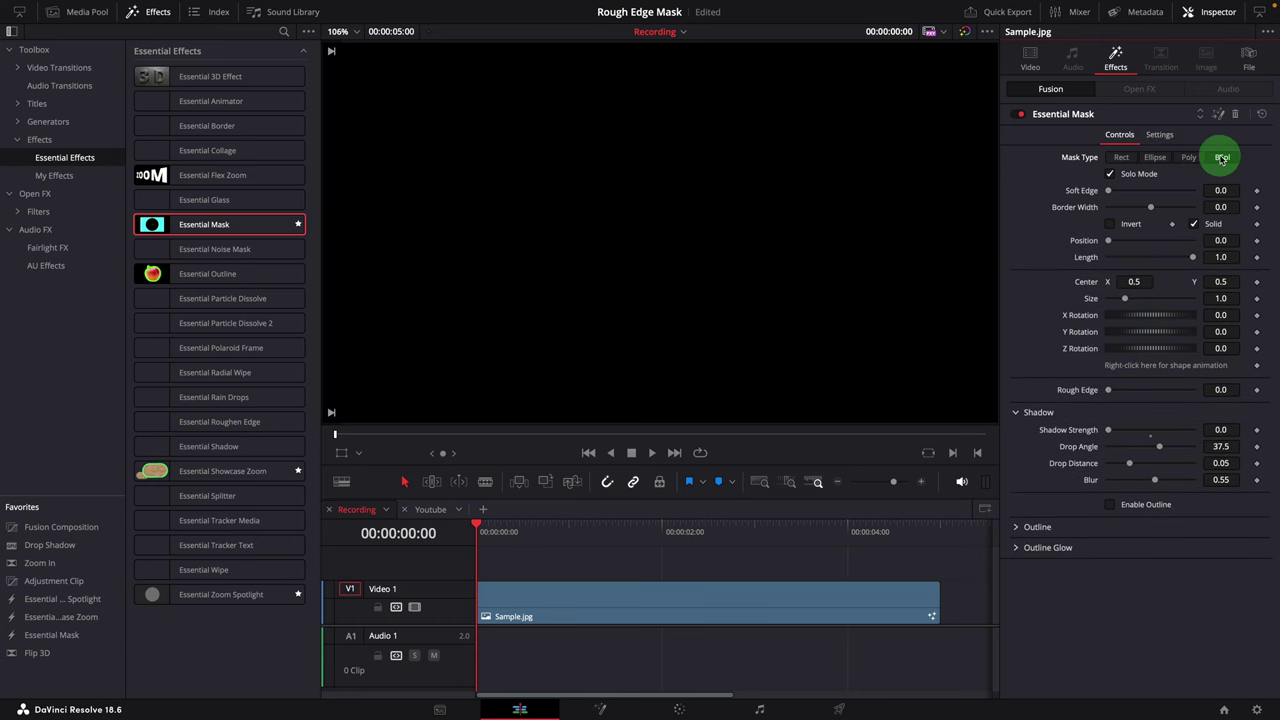
left_click(1121, 158)
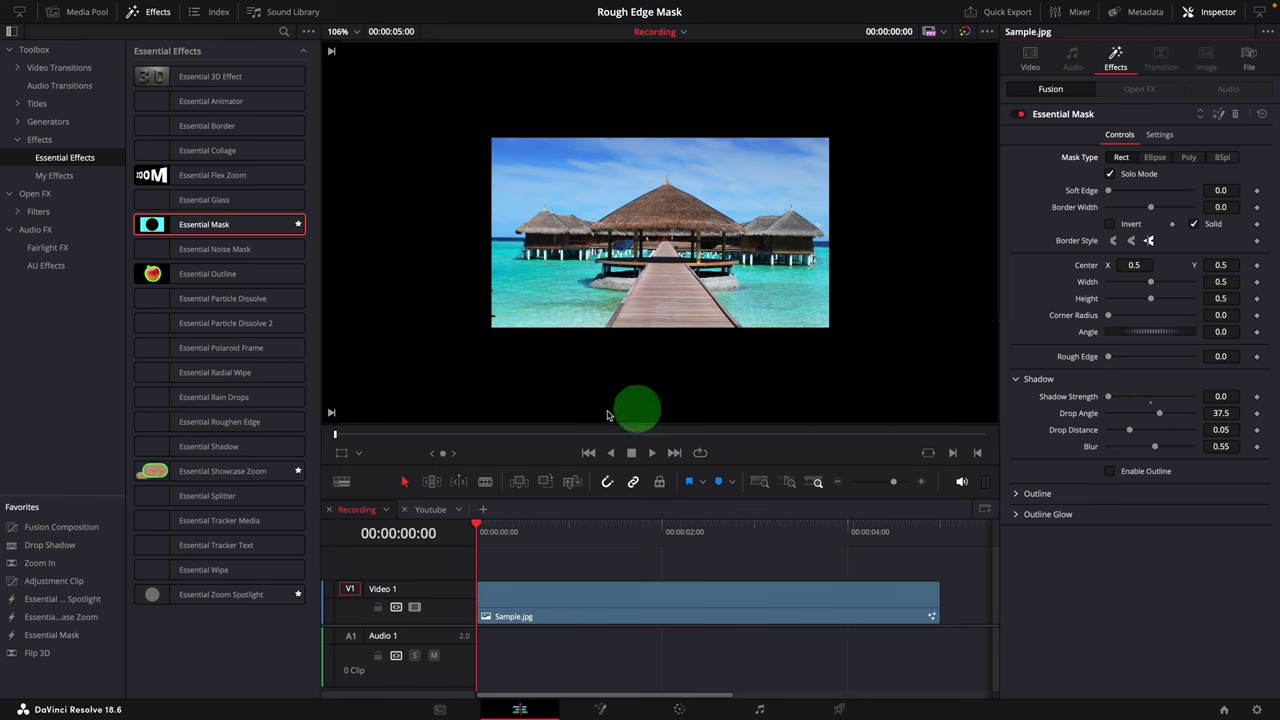
Turn on the Fusion Overlay and drag the rectangle mask's handles to reshape it
left_click(358, 453)
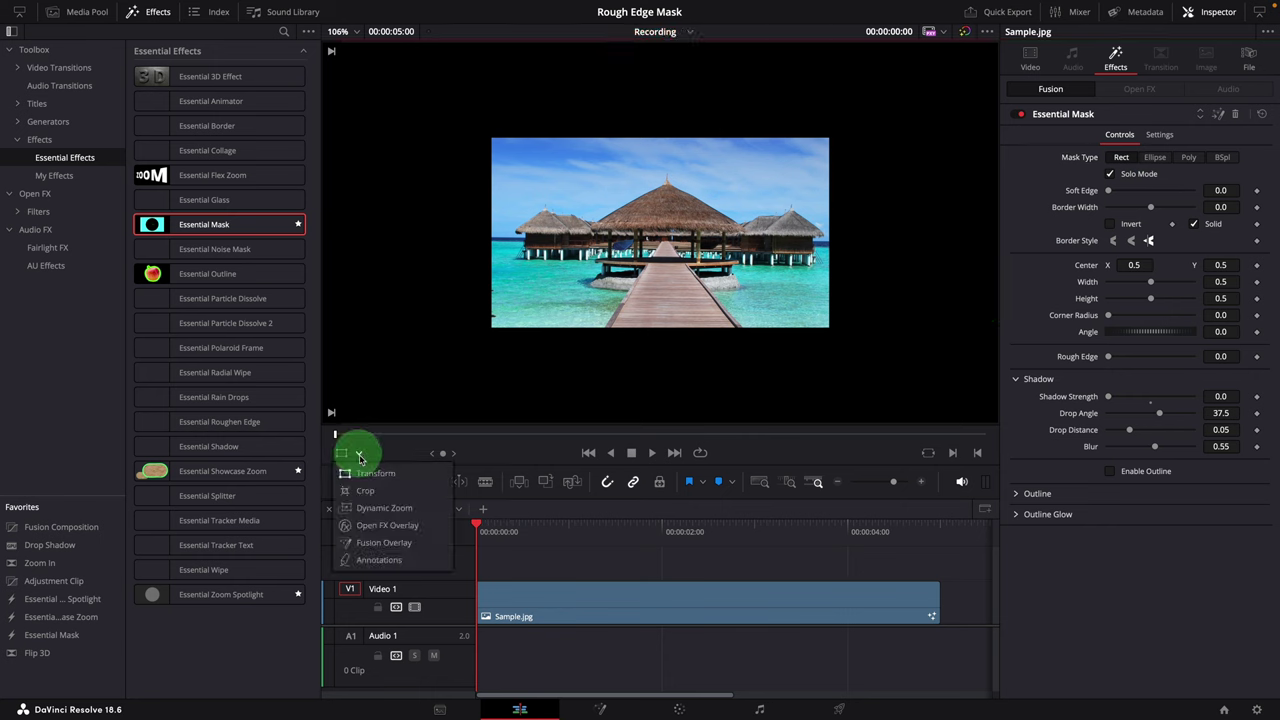
left_click(378, 543)
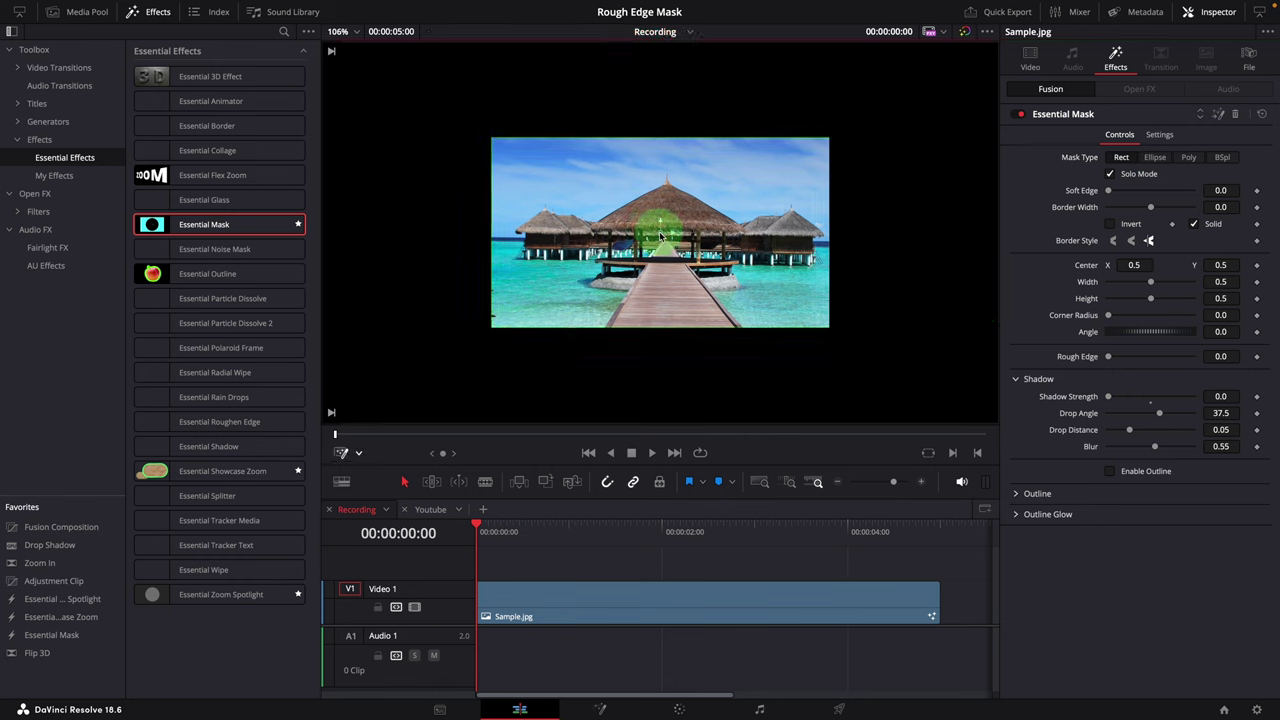
mouse_move(660, 236)
left_mouse_down()
mouse_move(772, 244)
mouse_move(662, 236)
left_mouse_up()
left_click_drag(829, 327, 809, 306)
mouse_move(712, 236)
left_mouse_down()
mouse_move(700, 205)
mouse_move(714, 246)
left_mouse_up()
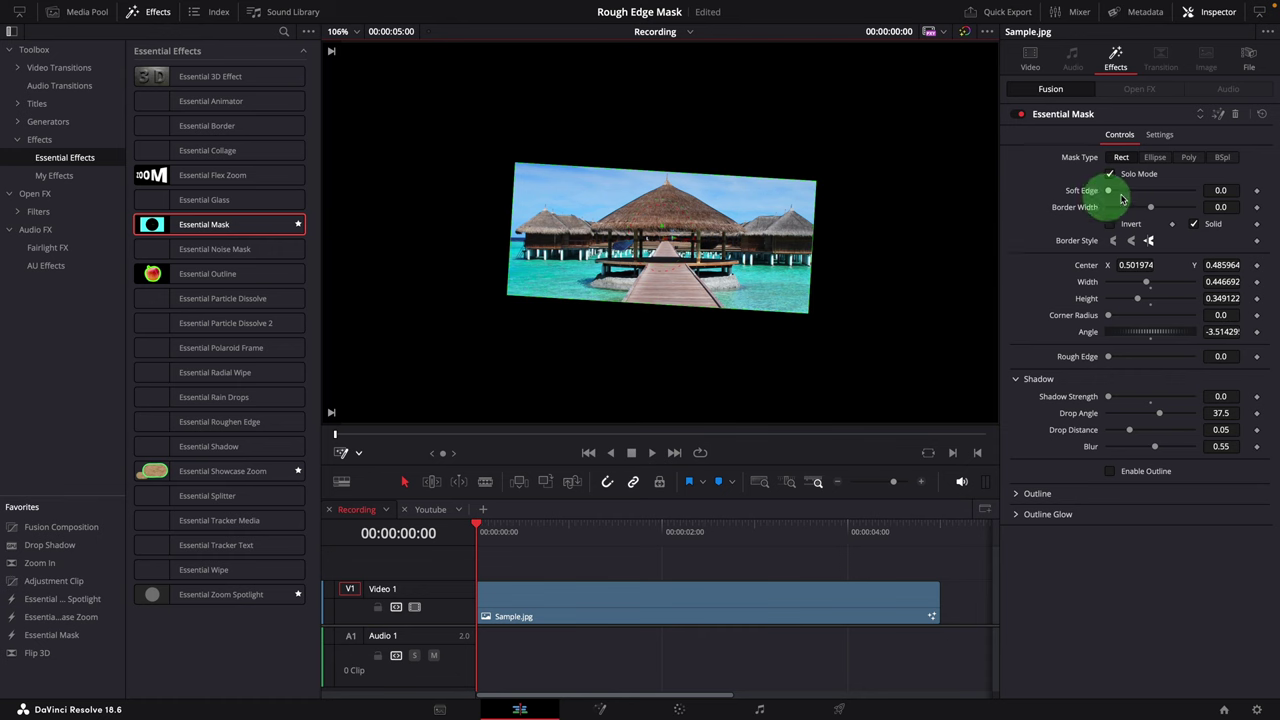
Switch to a Poly mask and draw a closed polygon, toggling Invert along the way
left_click(1188, 158)
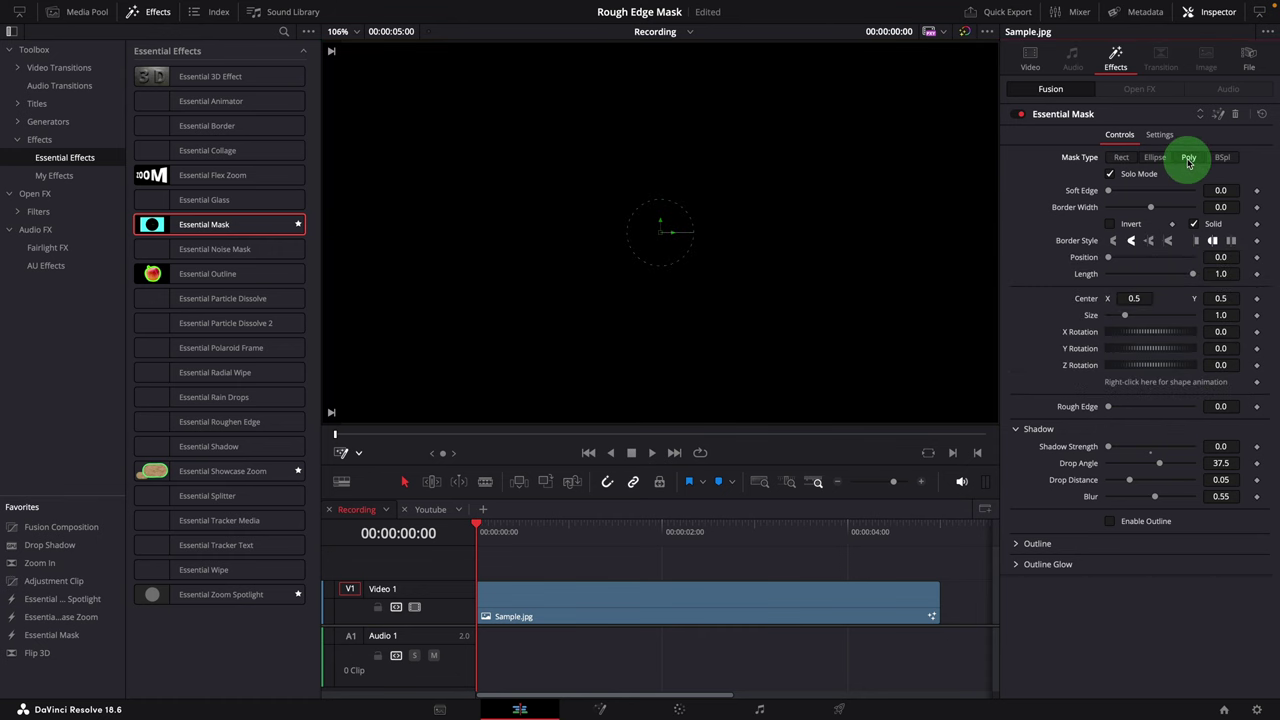
left_click(1222, 158)
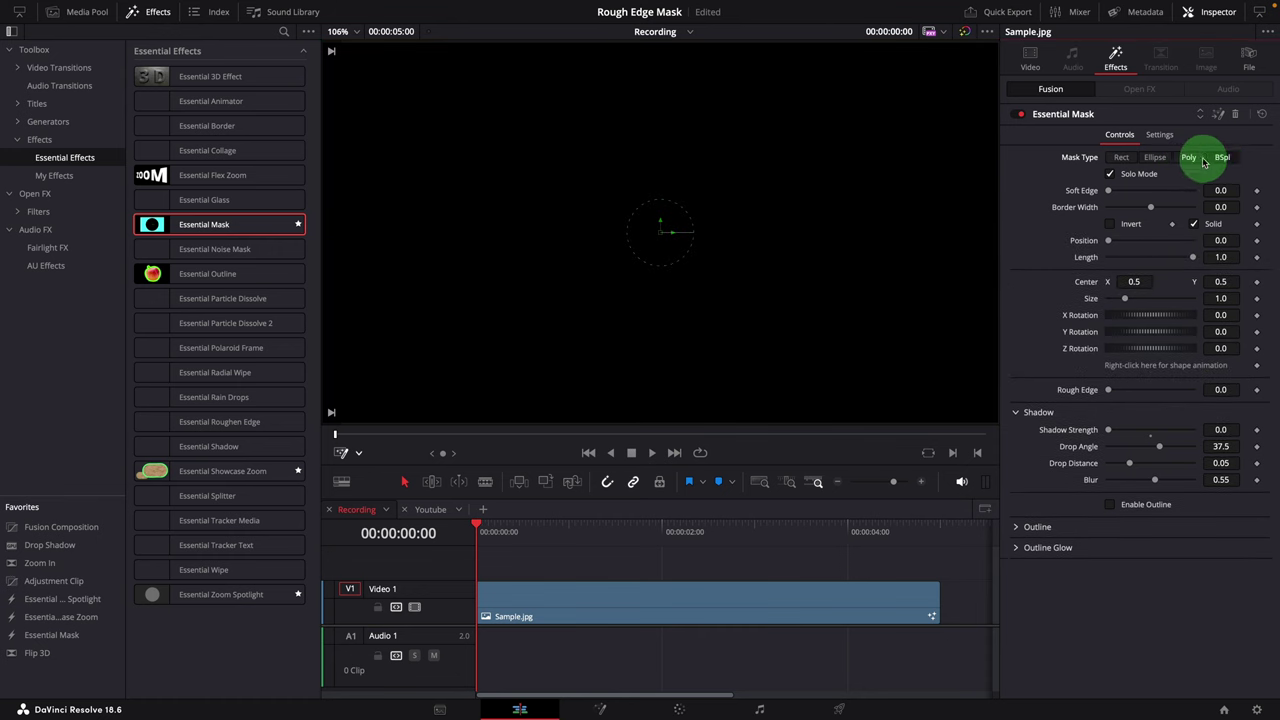
left_click(1196, 159)
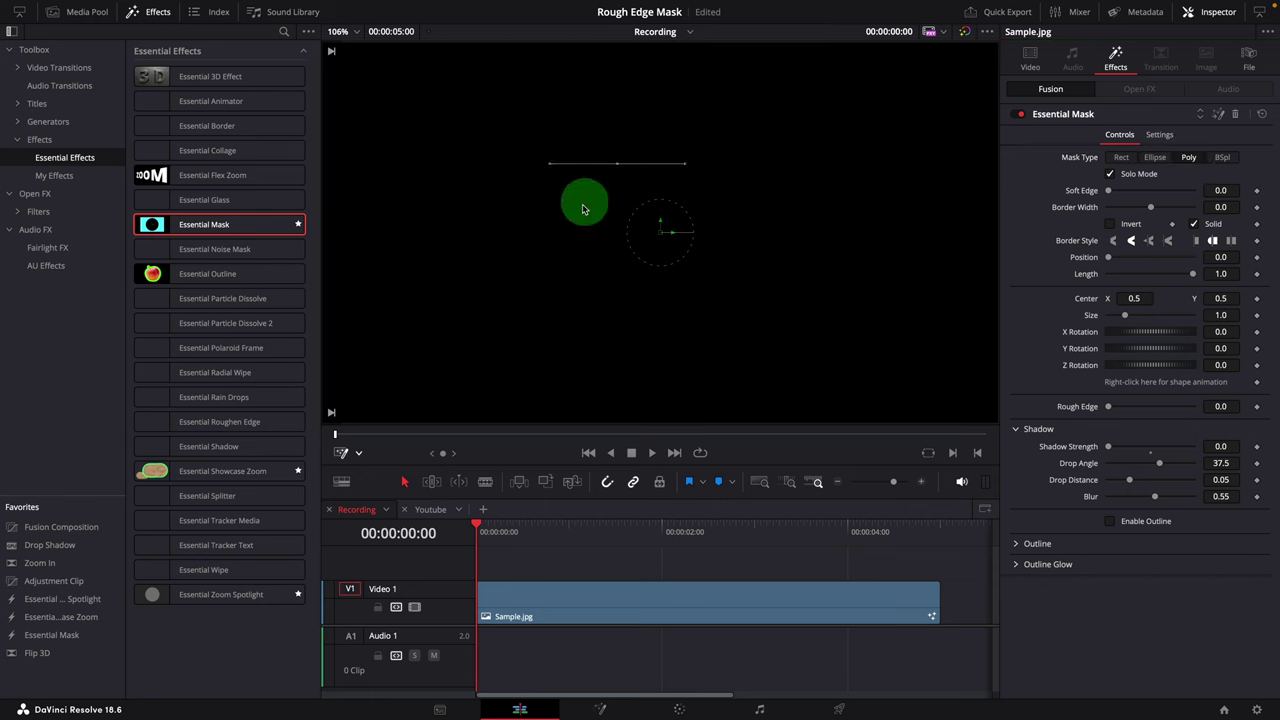
left_click_drag(585, 209, 576, 264)
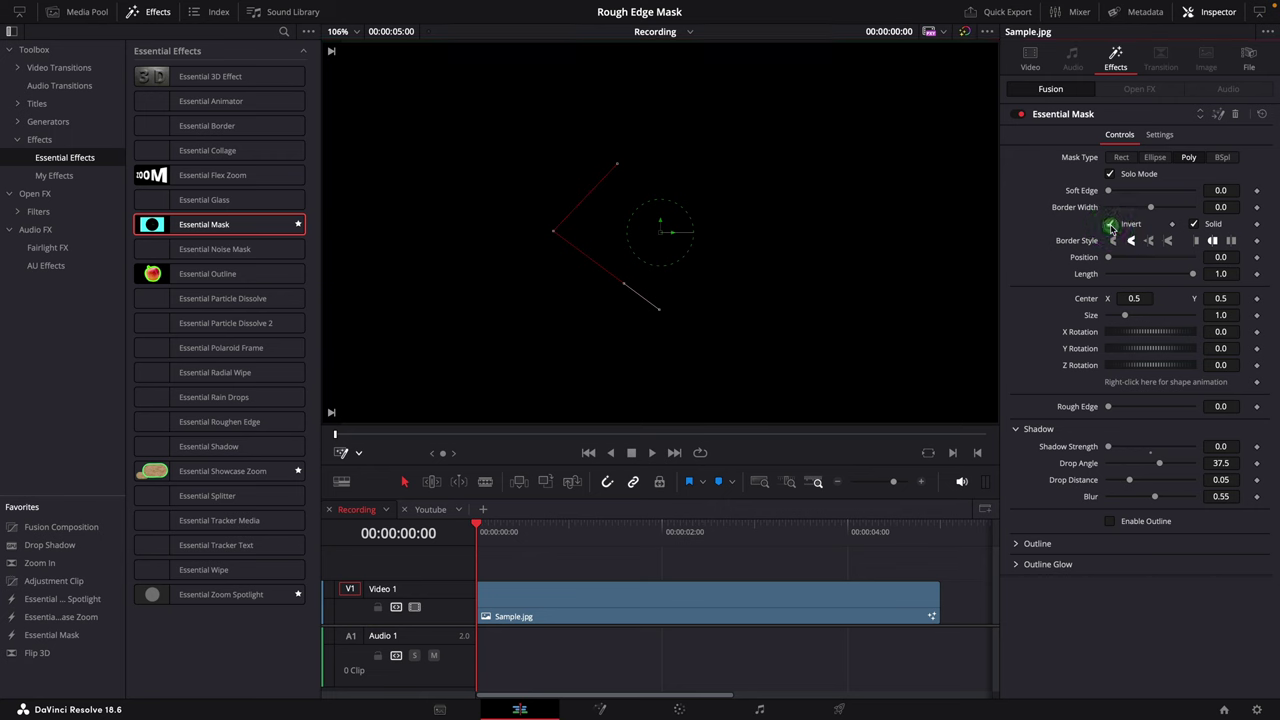
left_click(1110, 225)
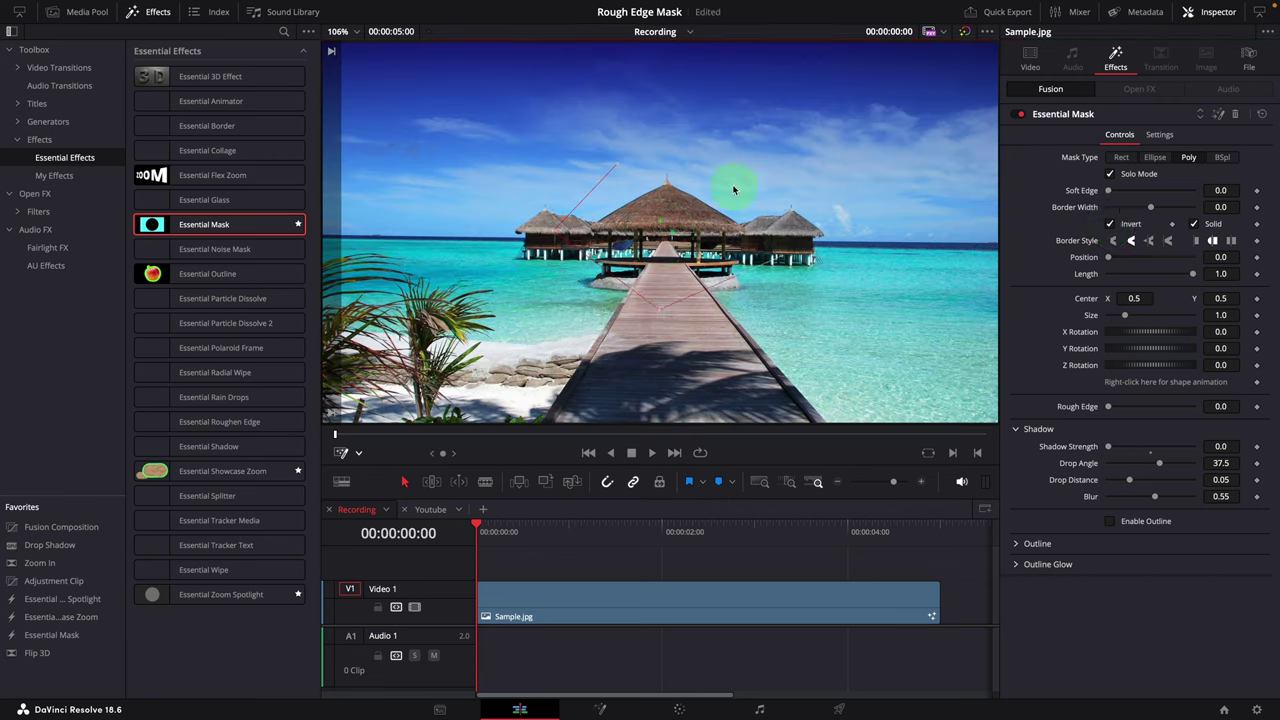
left_click(615, 168)
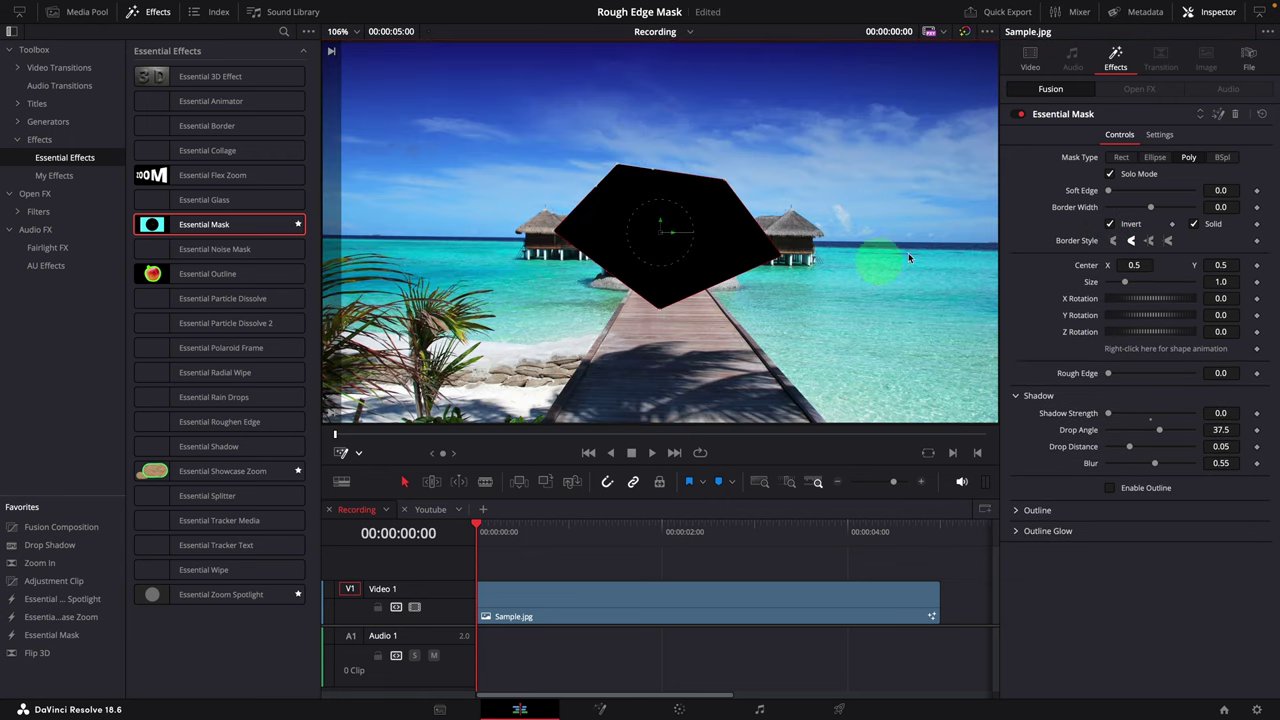
left_click(1110, 225)
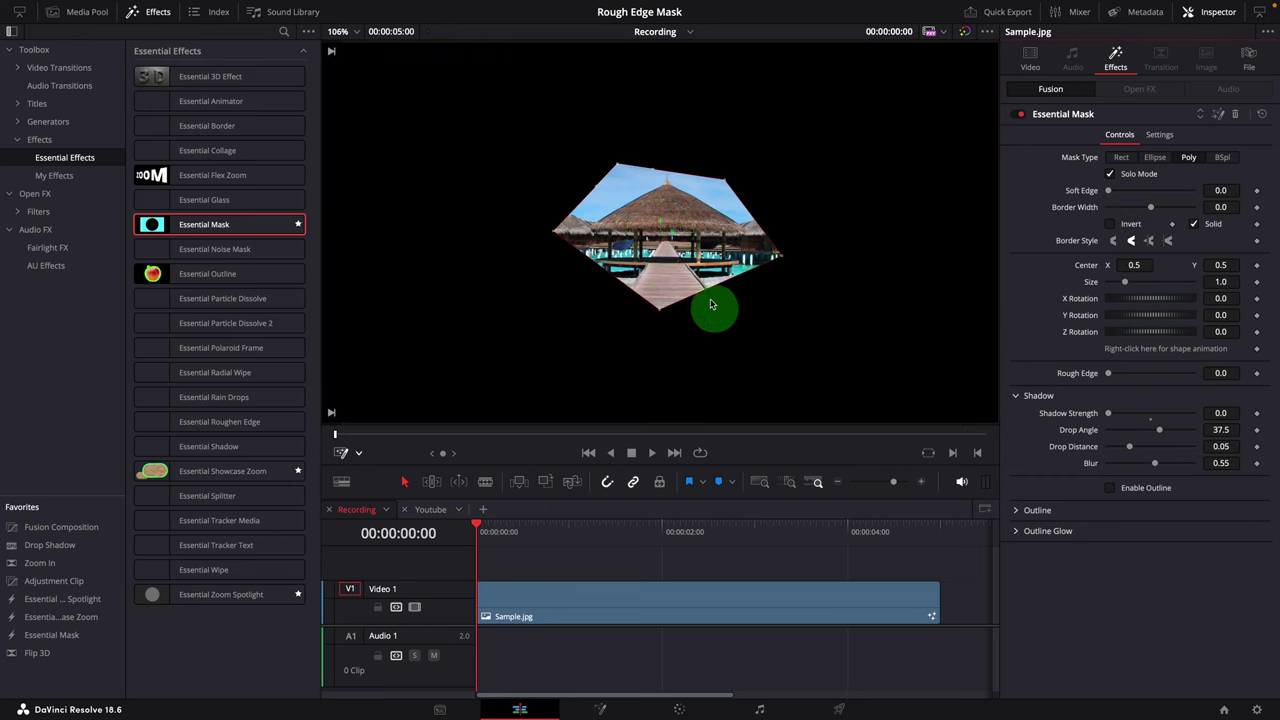
mouse_move(668, 236)
left_mouse_down()
mouse_move(615, 254)
mouse_move(638, 249)
left_mouse_up()
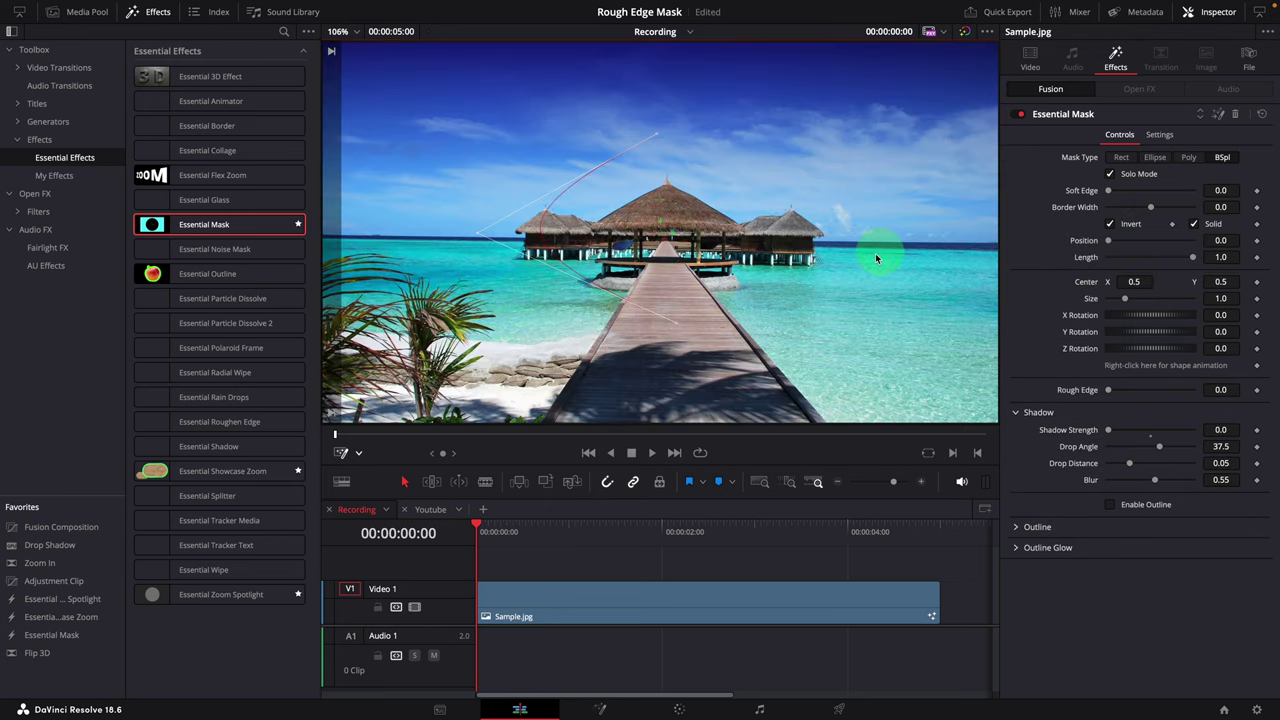
Finish the B-spline oval, turn Invert off, and add Rect, Ellipse, Poly and BSpl shapes
left_click(906, 251)
left_click_drag(906, 251, 791, 266)
left_click(1110, 224)
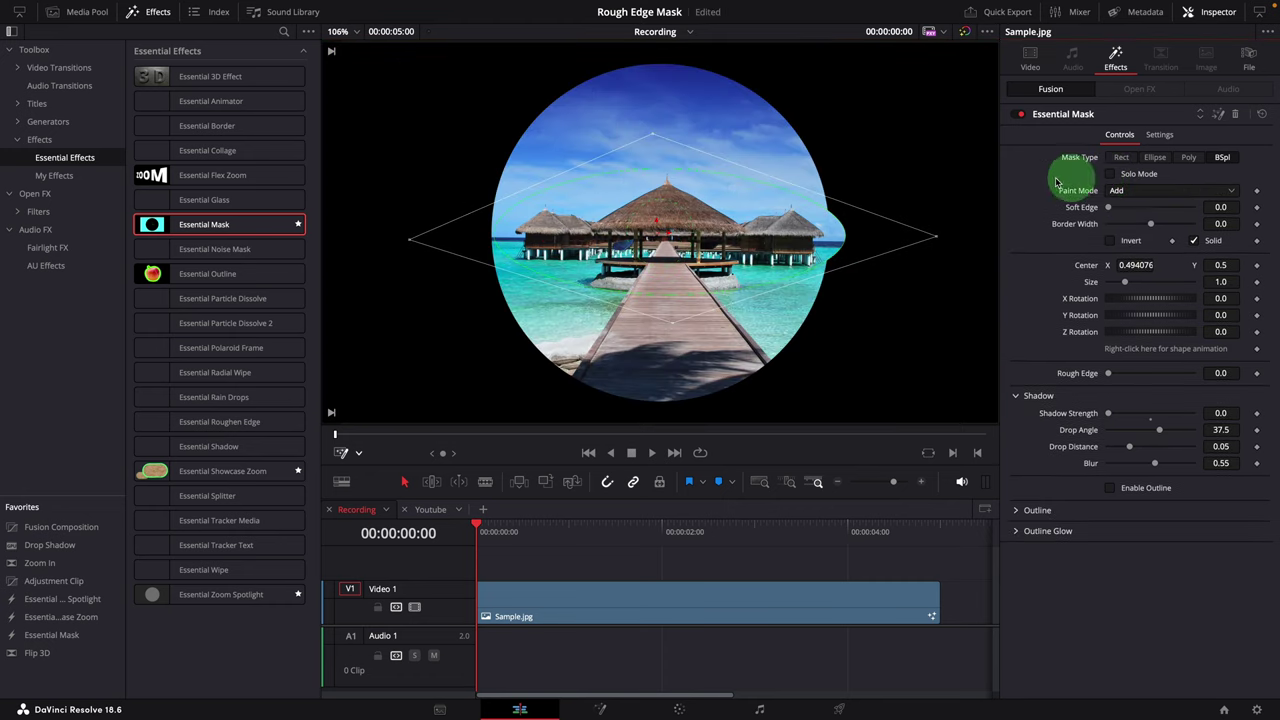
left_click(1122, 157)
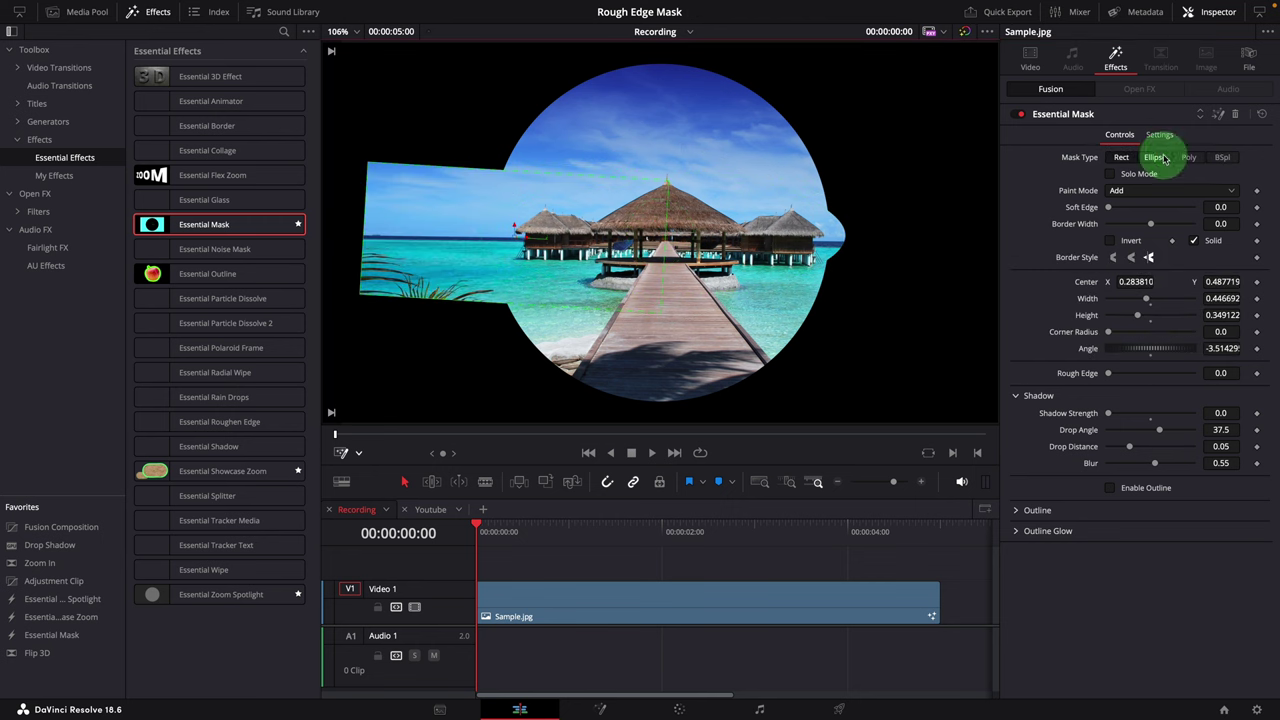
left_click(1155, 157)
left_click(1188, 157)
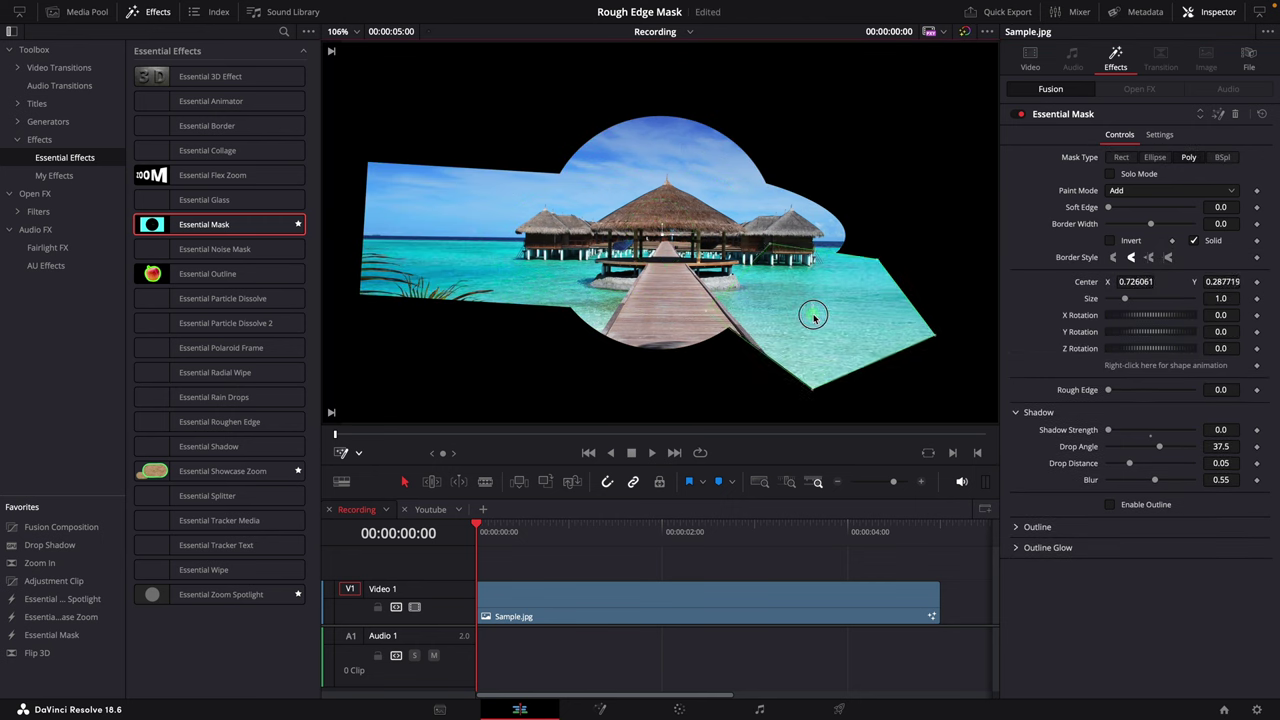
left_click(1222, 157)
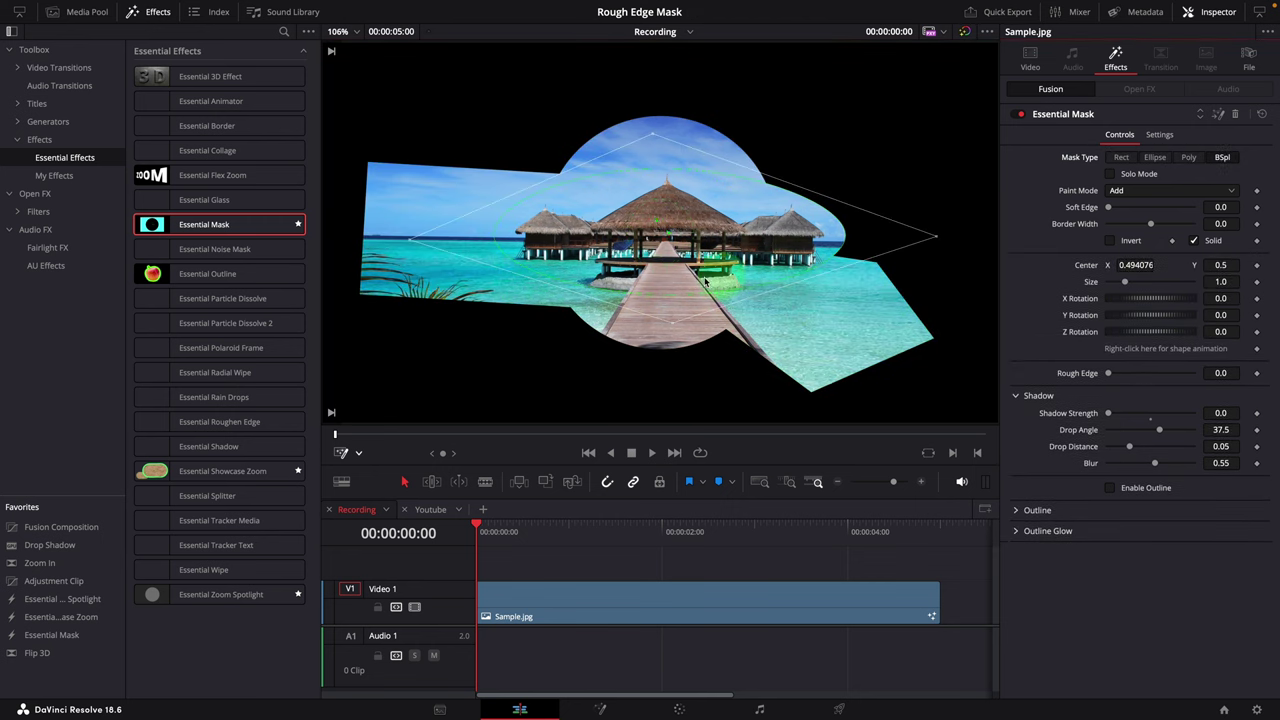
Set the newest shape's Paint Mode to Subtract, then Minimum, then Average
left_click(1150, 190)
left_click(1128, 242)
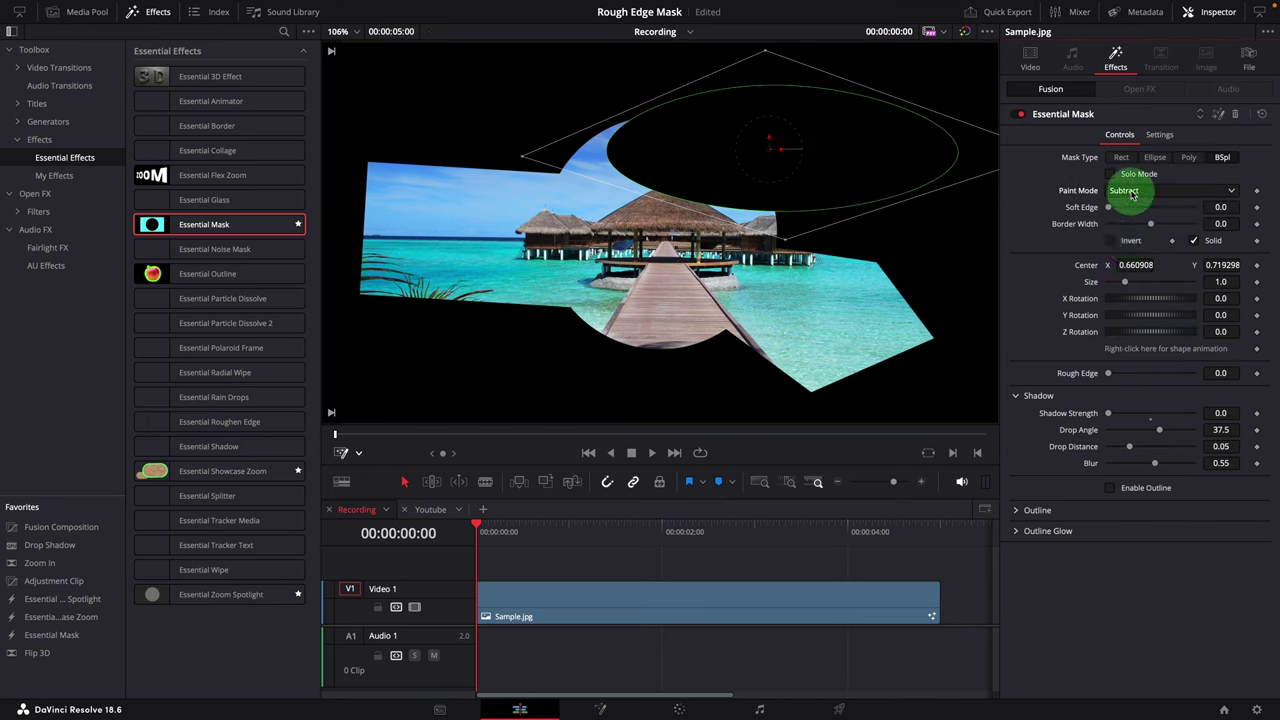
left_click(1134, 190)
left_click(1127, 253)
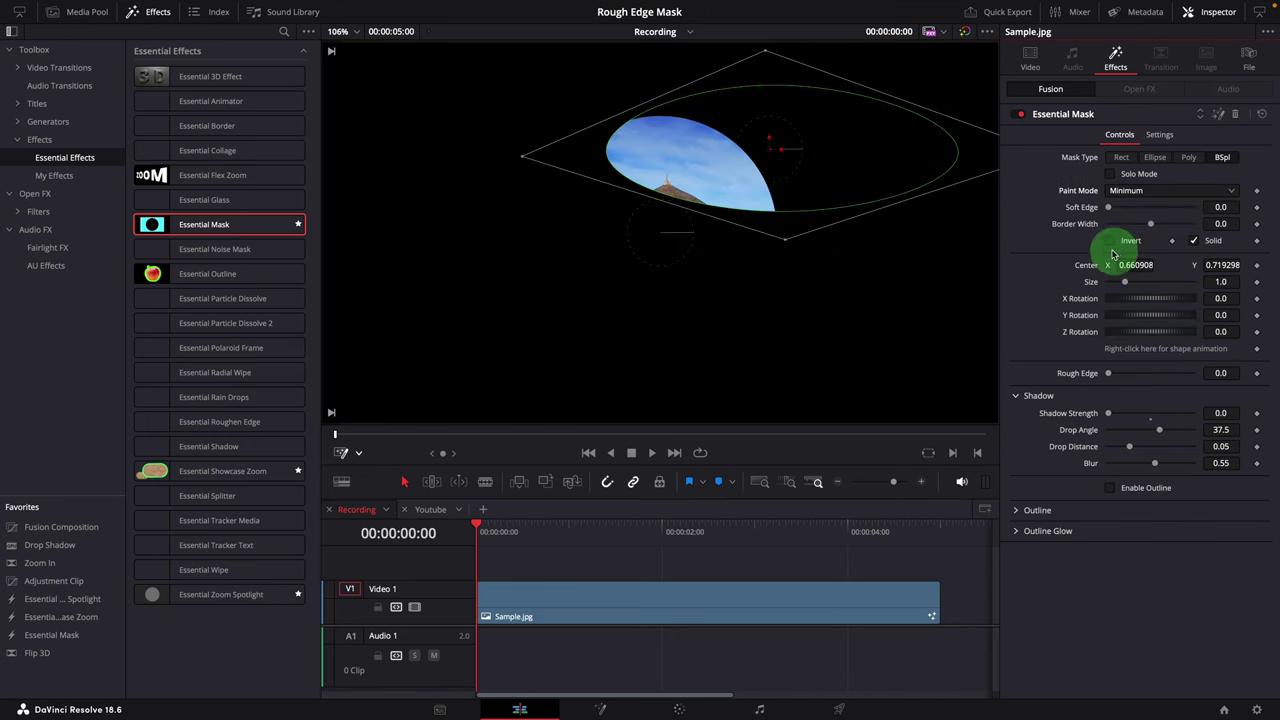
left_click(1150, 190)
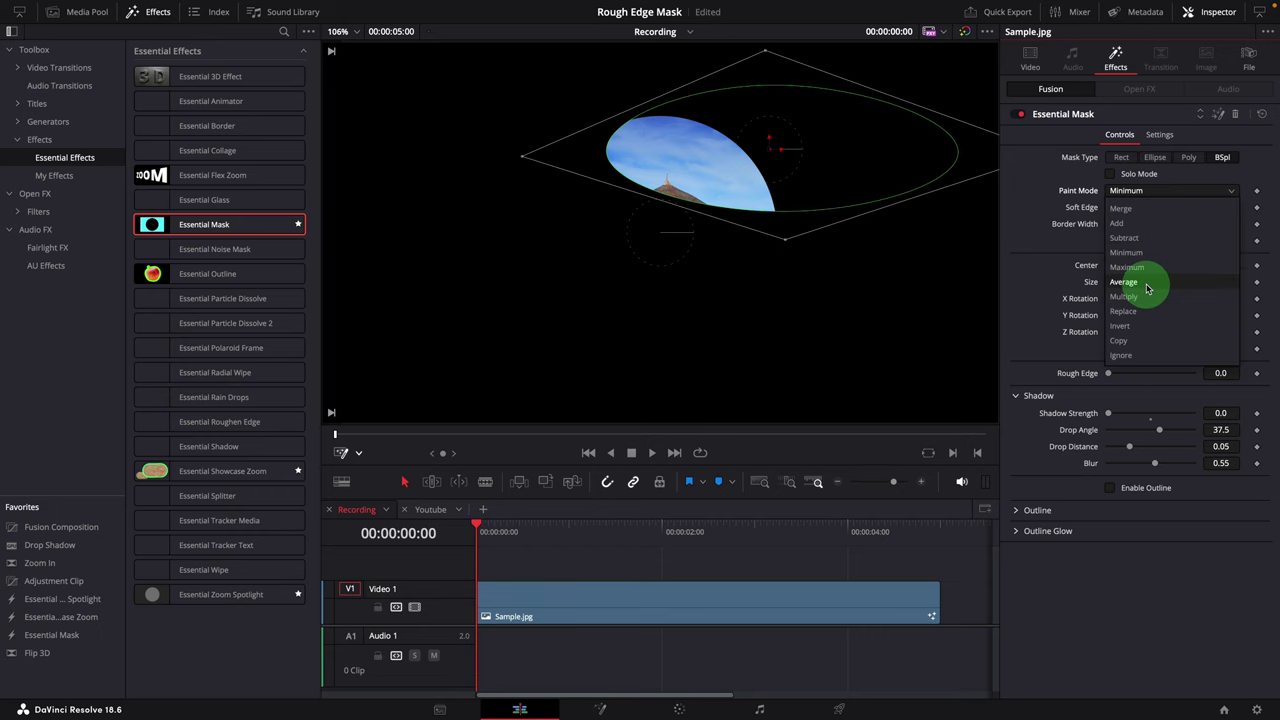
left_click(1147, 287)
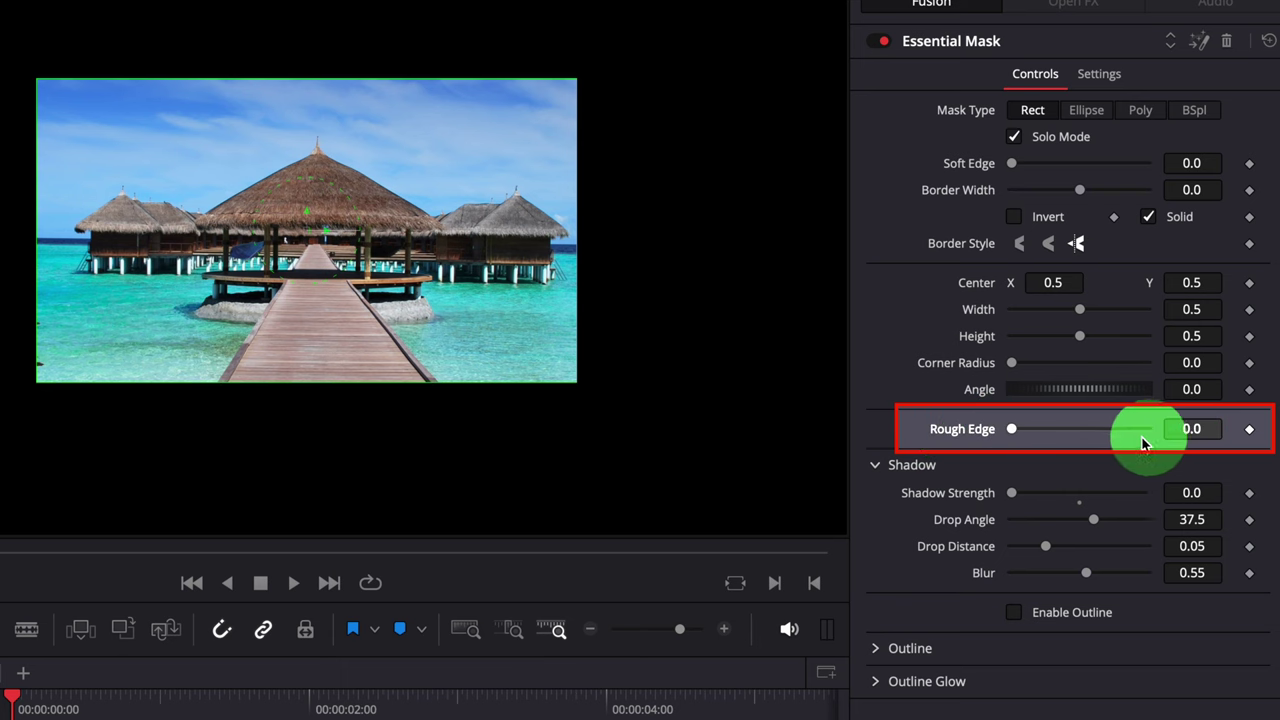
Roughen the mask edges: Rough Edge 0.01, X Scale 600, unlinked Y Scale 0.63, Angle 122.6
left_click_drag(1012, 430, 1200, 442)
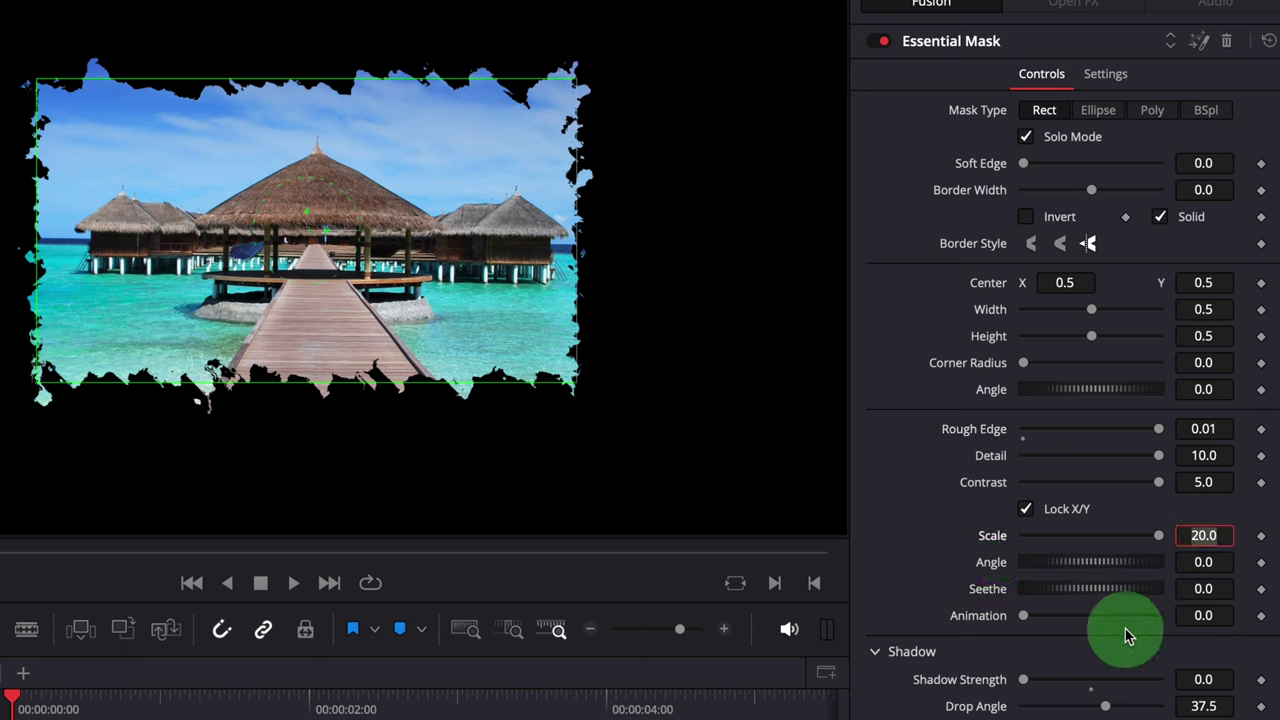
key("Tab")
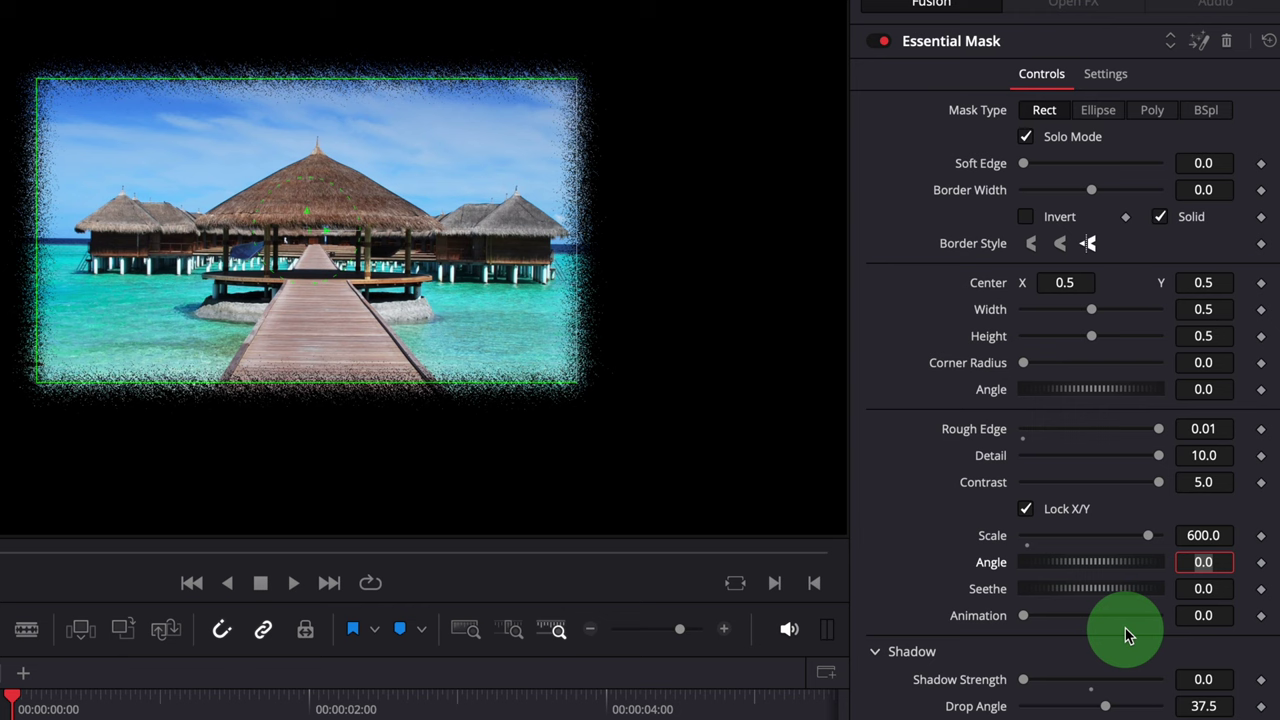
left_click(1027, 510)
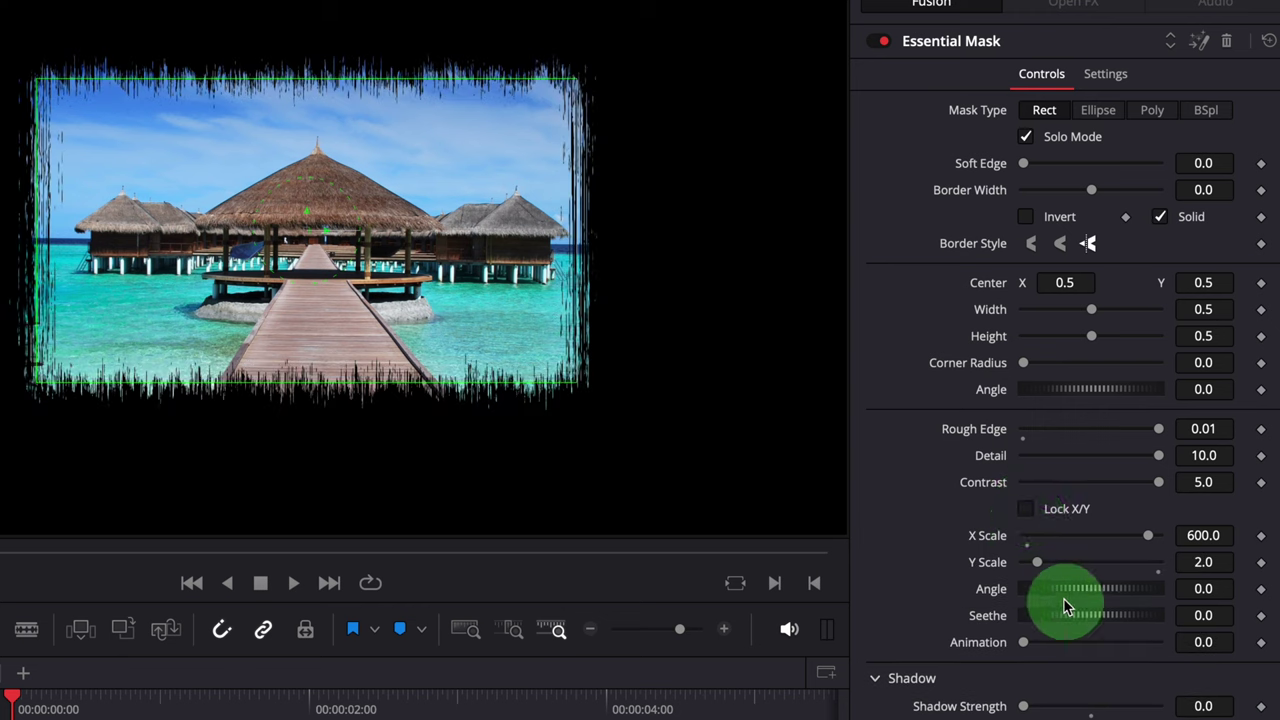
left_click_drag(1040, 563, 1080, 598)
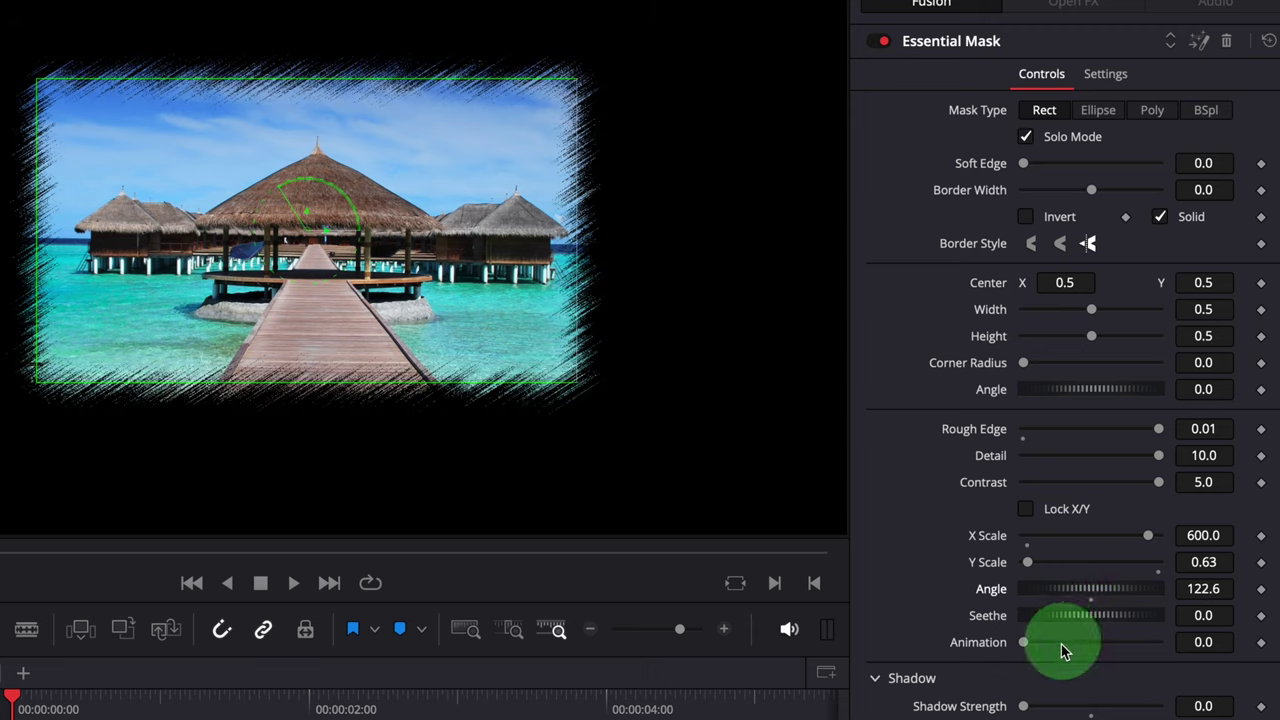
Raise the rough-edge Animation to 1.0 and play the clip from the start to preview
left_click(1026, 646)
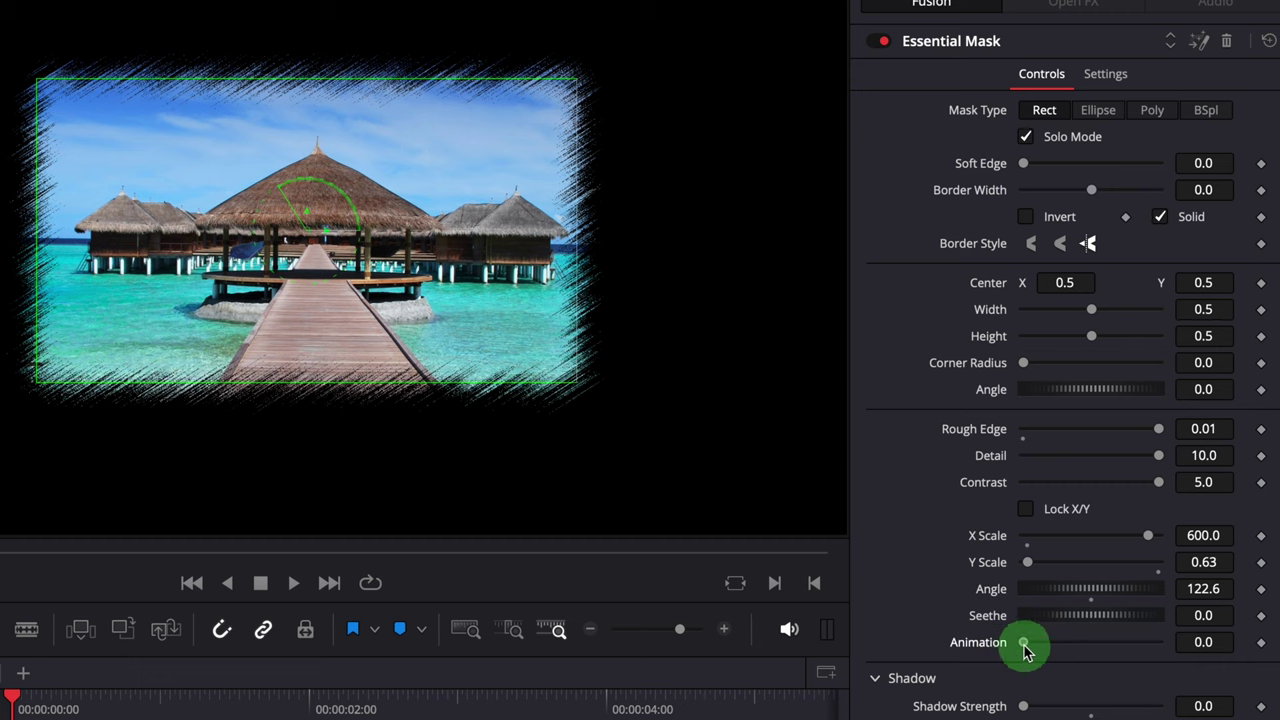
left_click_drag(1045, 648, 1052, 645)
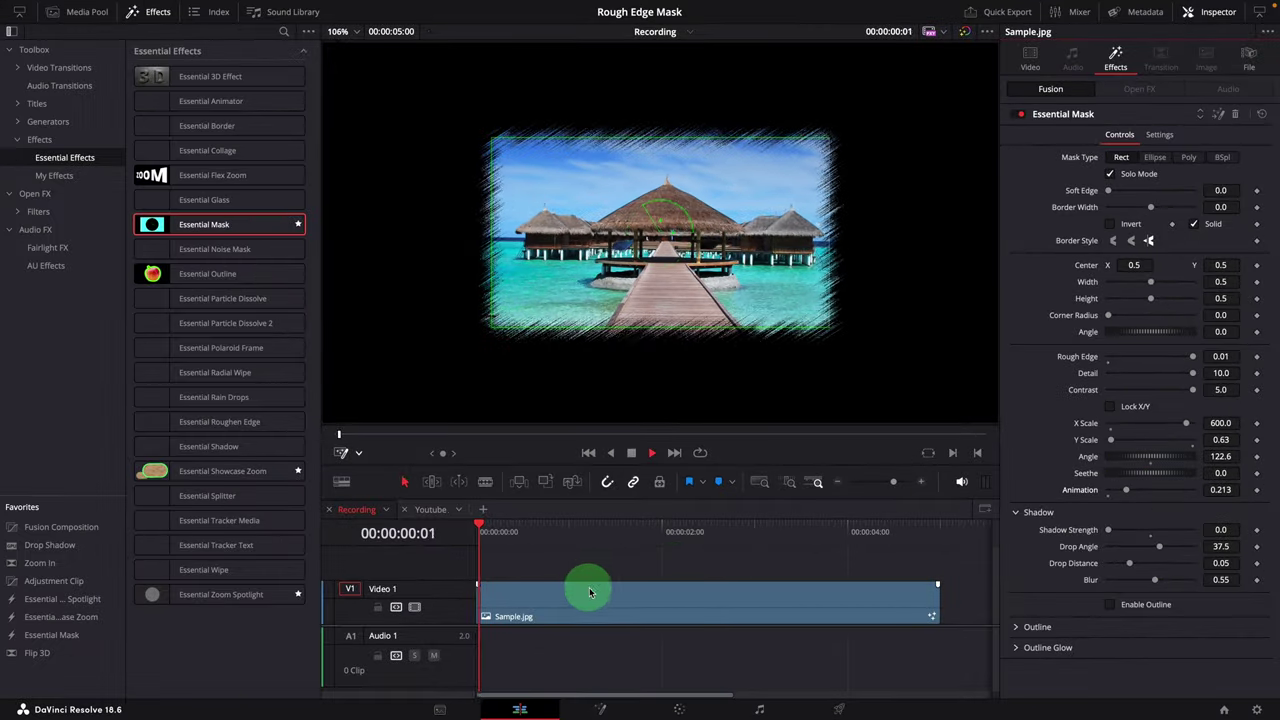
key("space")
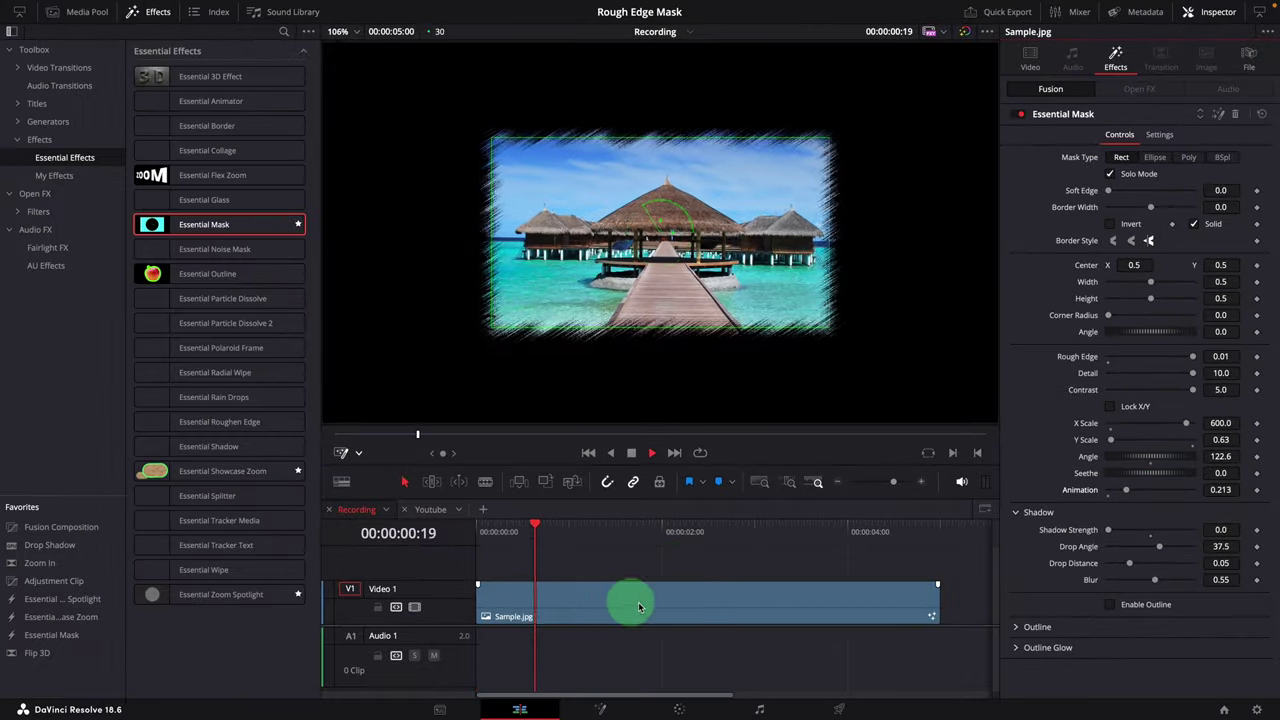
key("space")
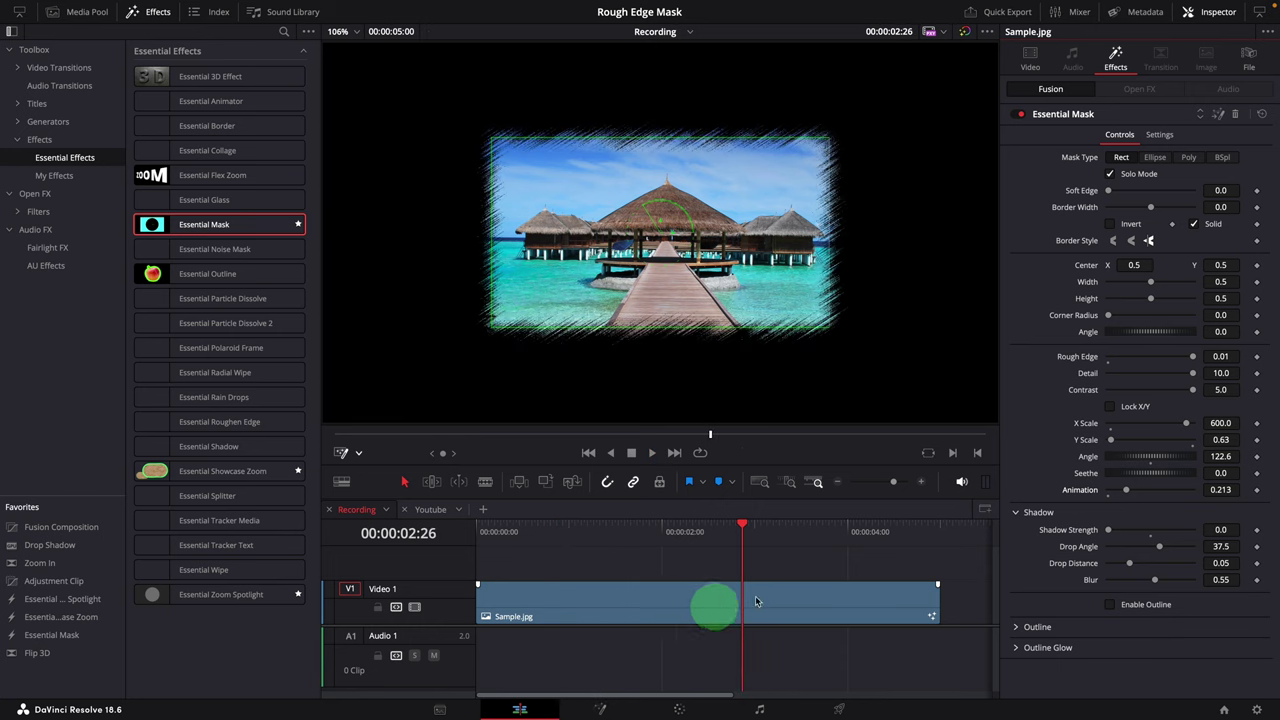
left_click_drag(1128, 494, 1188, 491)
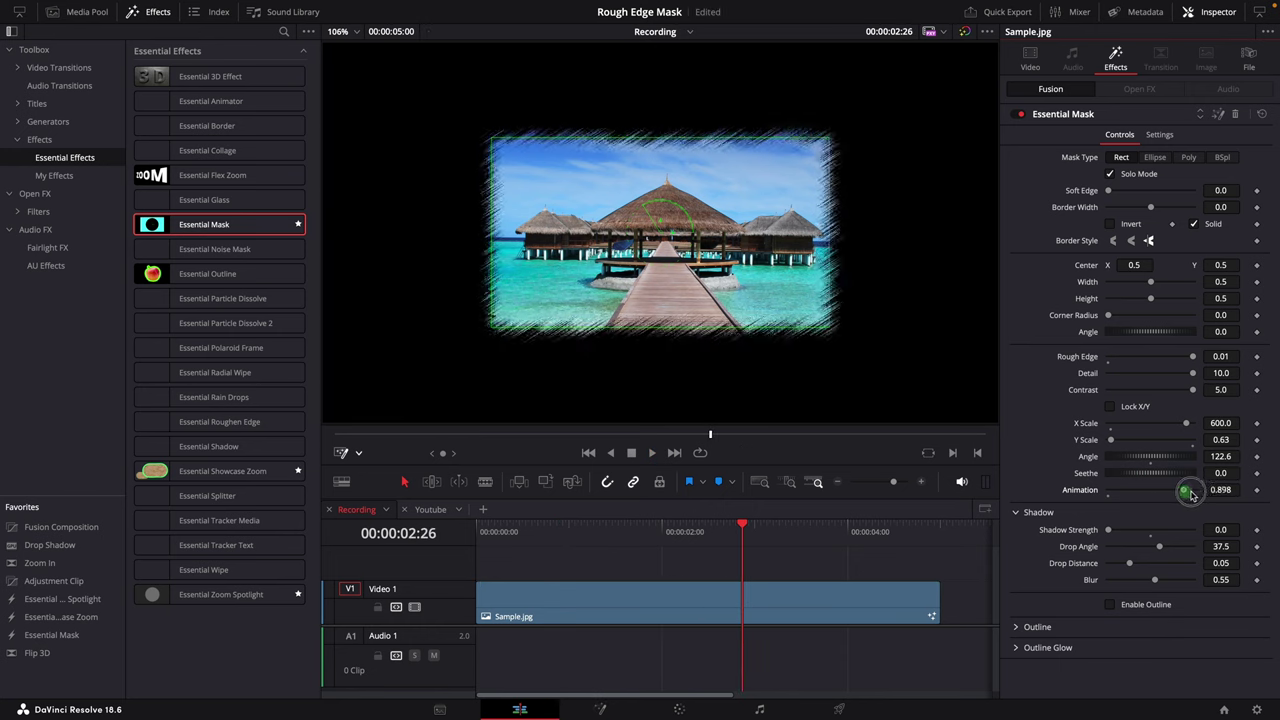
left_click(502, 533)
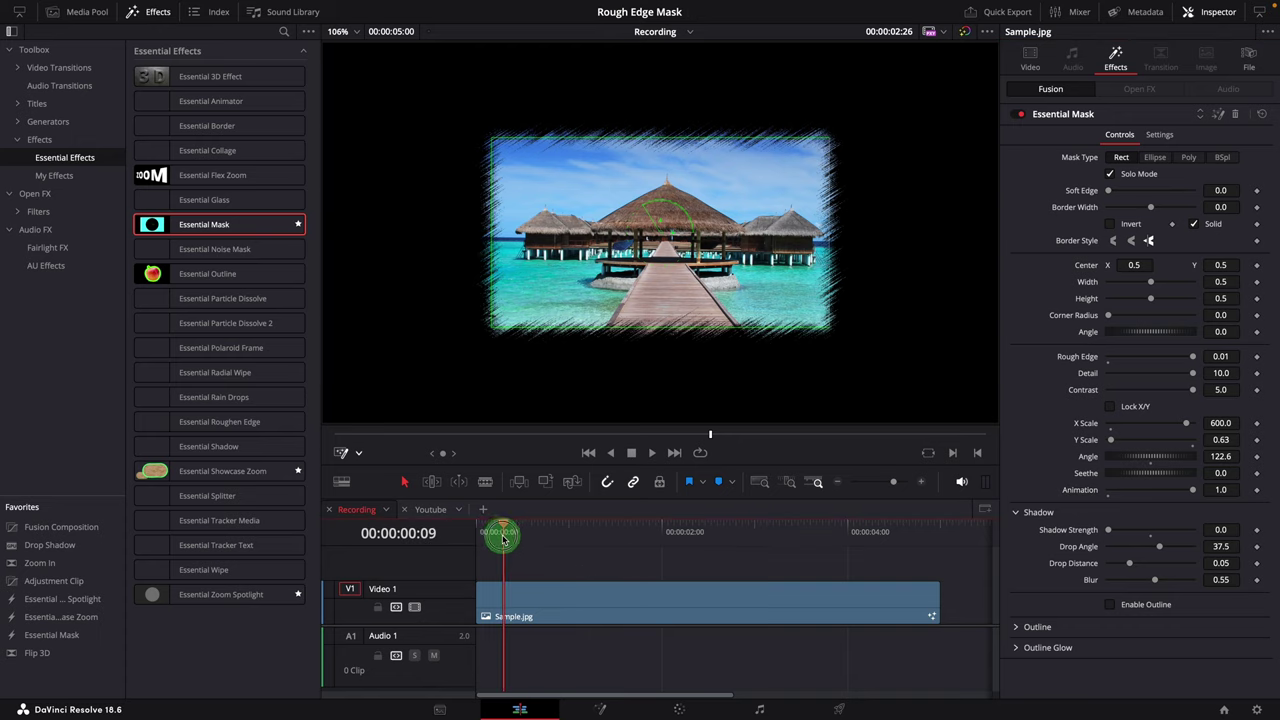
key("space")
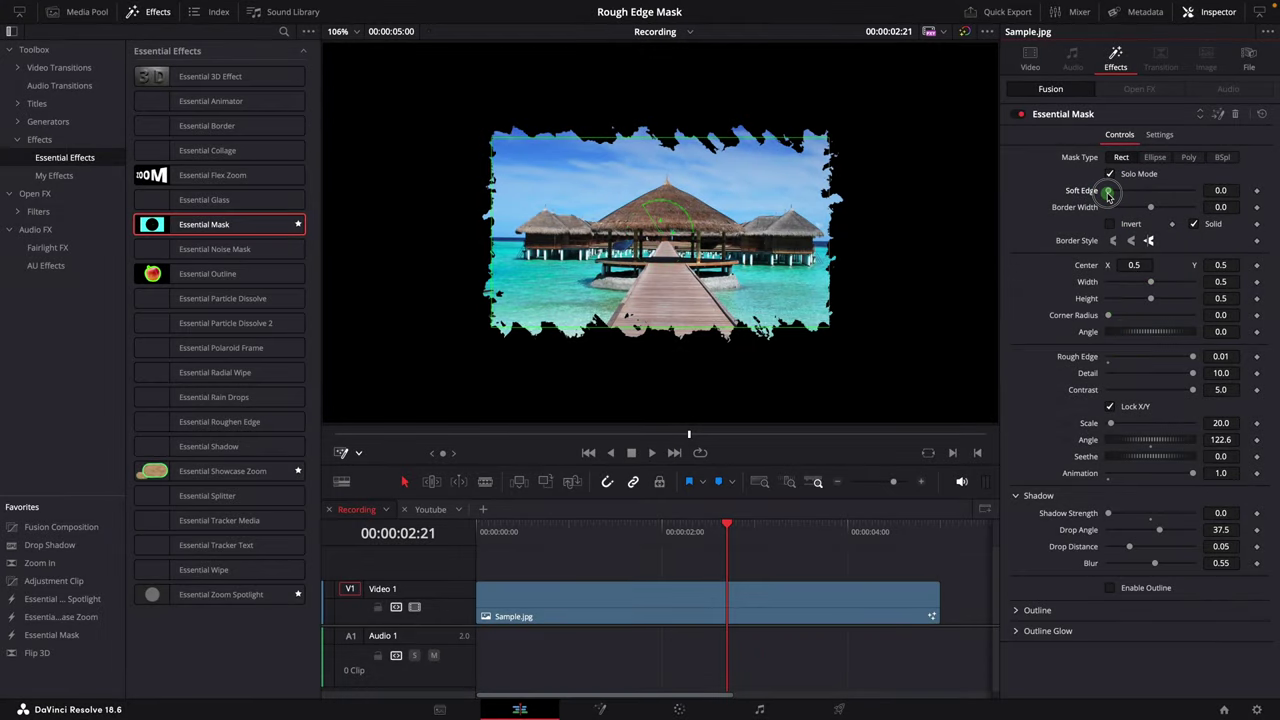
Add an orange glowing outline (Glow Blend 1.0, Red Scale 2.0), set Animation 0.323, and play
left_click_drag(1108, 193, 1122, 196)
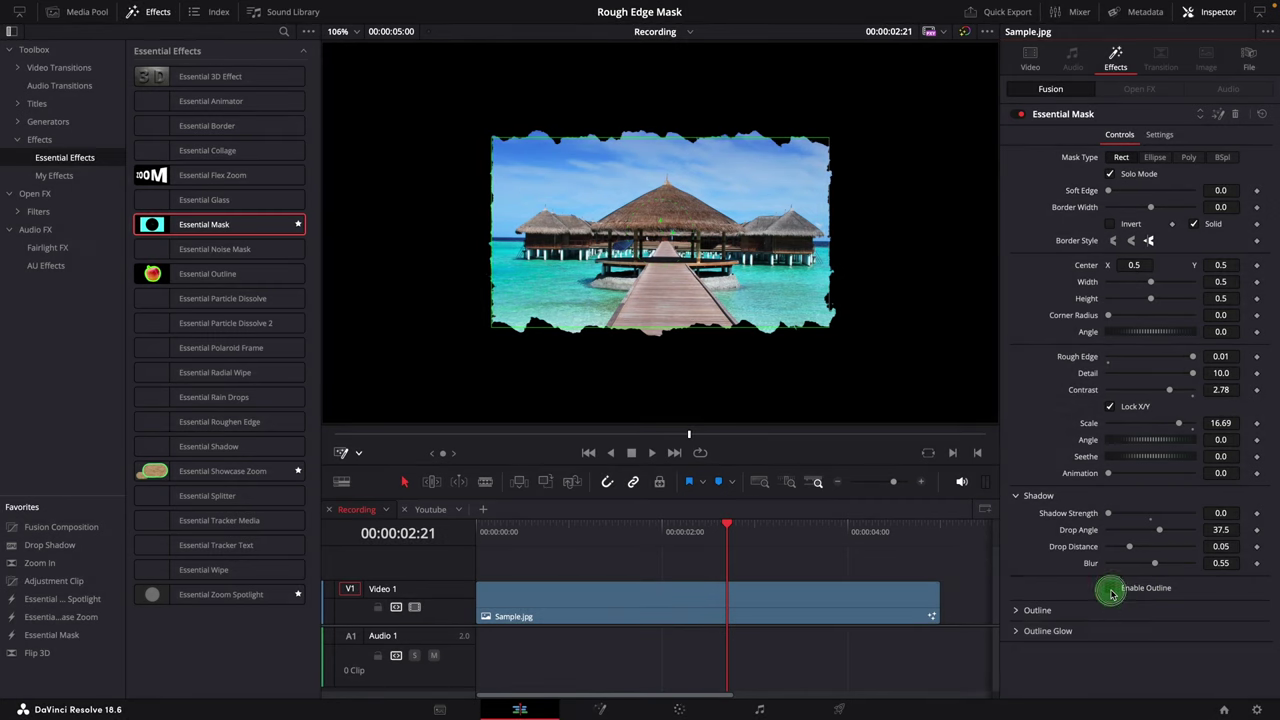
left_click(1111, 593)
scroll(1148, 594, "down", 4)
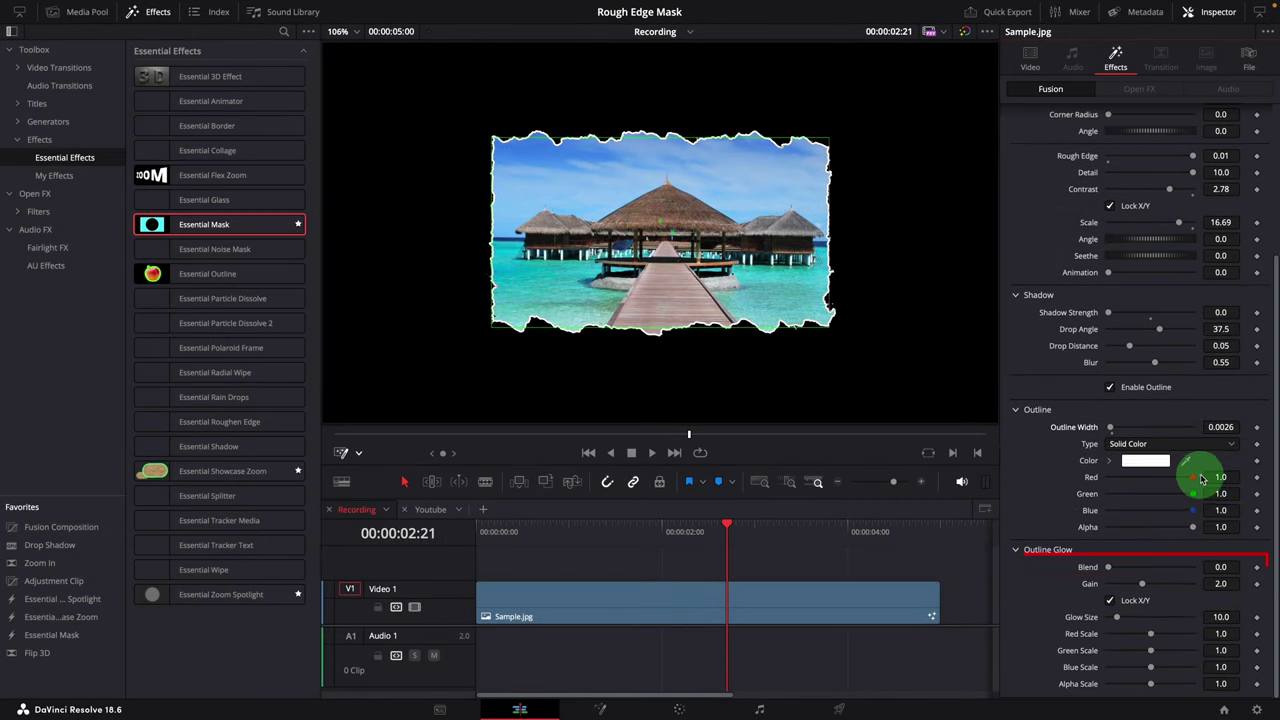
left_click_drag(1112, 568, 1206, 564)
left_click_drag(1192, 510, 1131, 527)
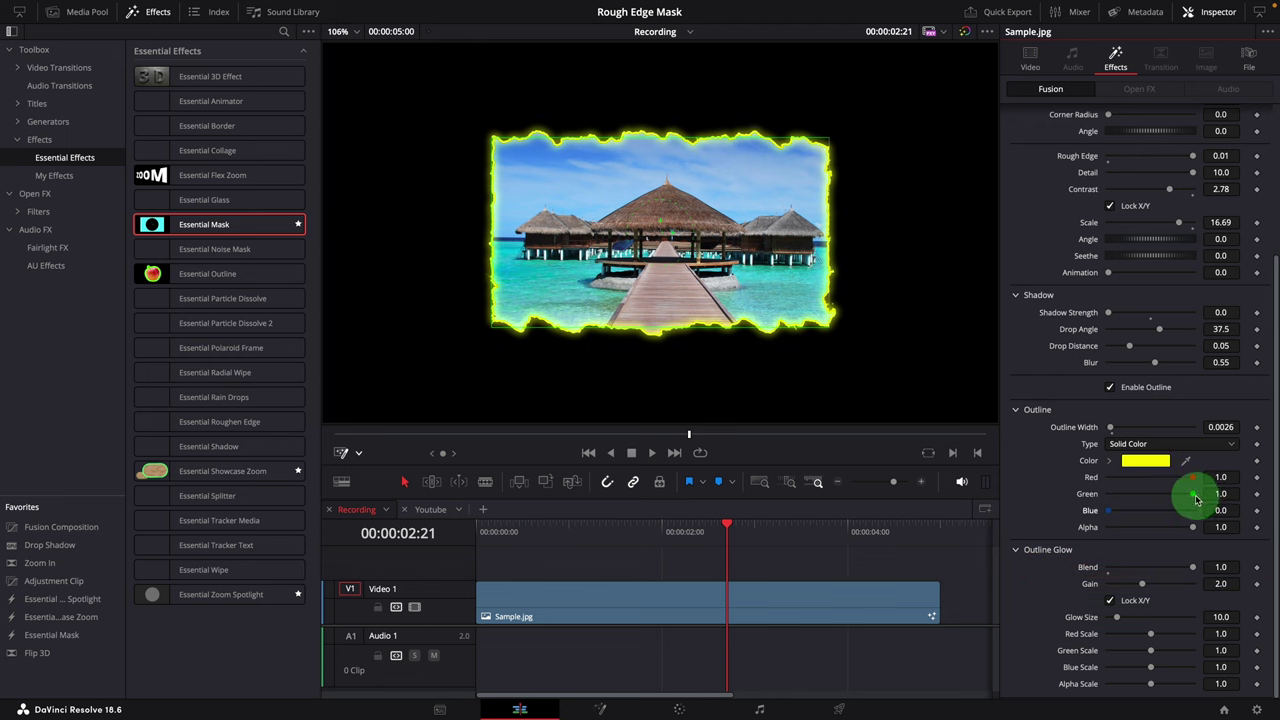
left_click_drag(1196, 499, 1167, 509)
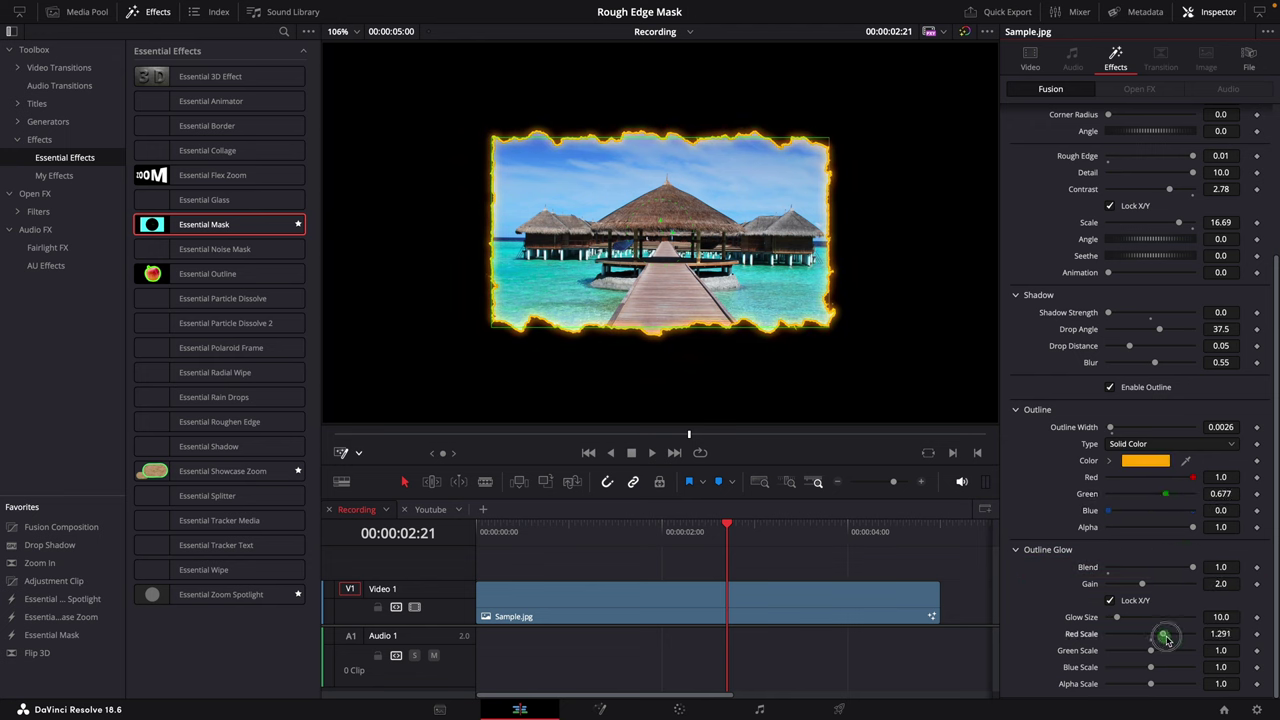
left_click_drag(1167, 640, 1192, 634)
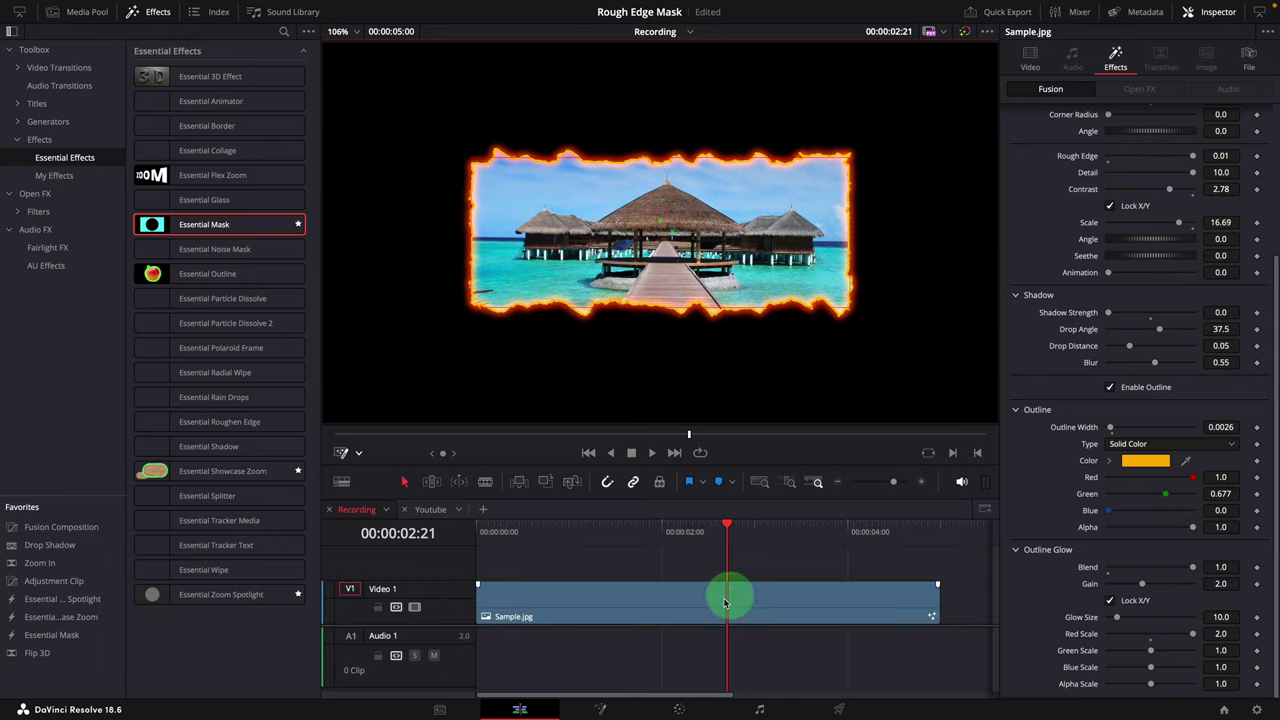
left_click_drag(1108, 272, 1137, 273)
key("space")
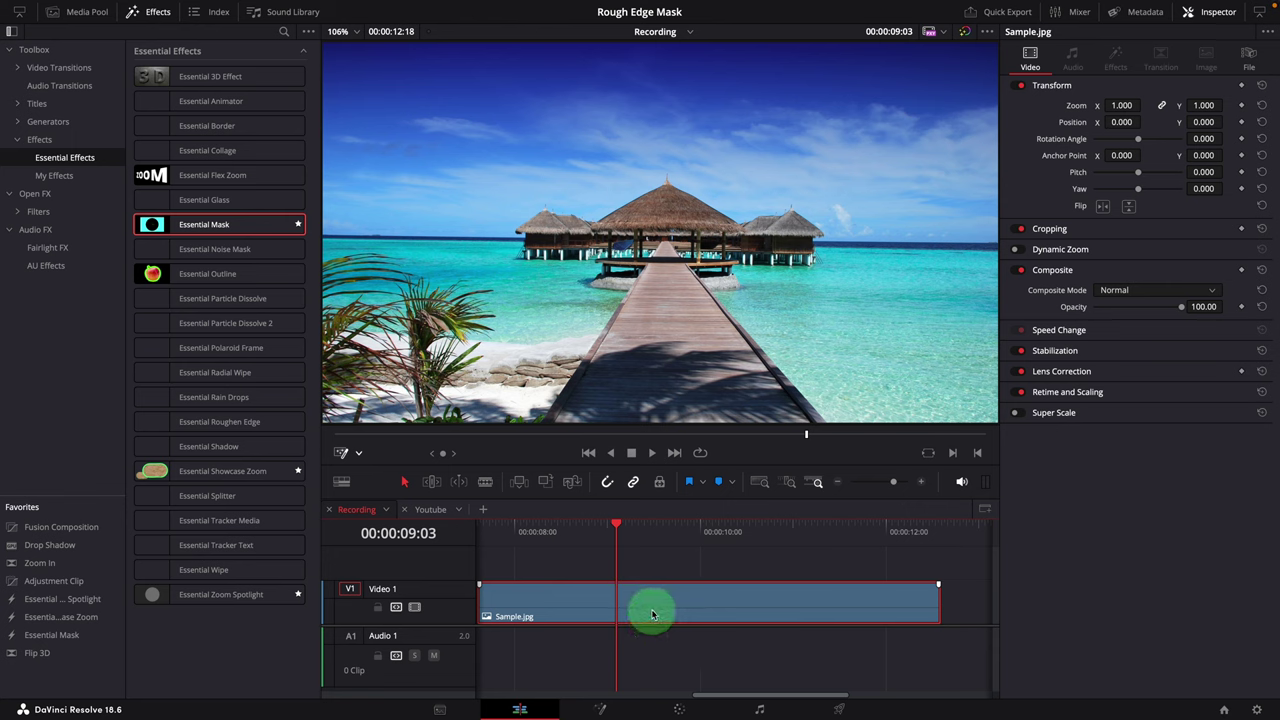
Switch to the Fusion page to show Sample.jpg's MediaIn1 → MediaOut1 node graph
left_click(599, 709)
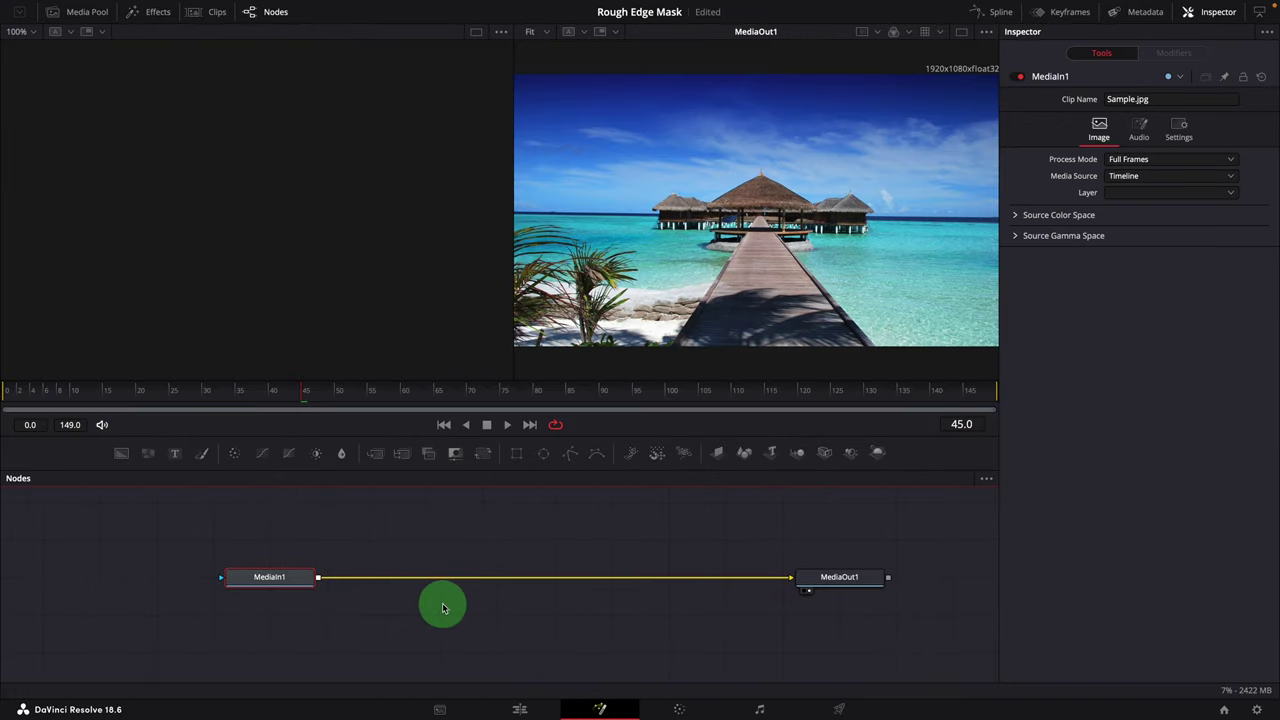
Add a Rectangle mask and resize it in the viewer to about 0.517 × 0.392
left_click(517, 458)
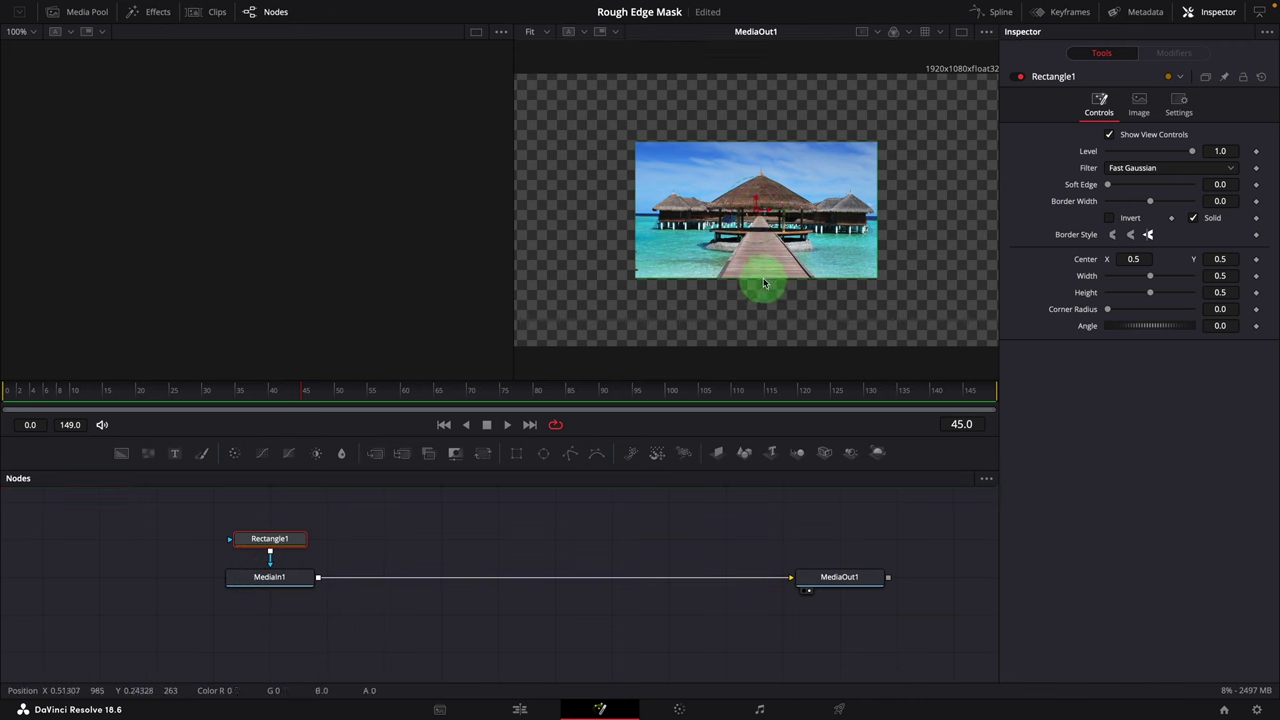
left_click_drag(763, 278, 771, 263)
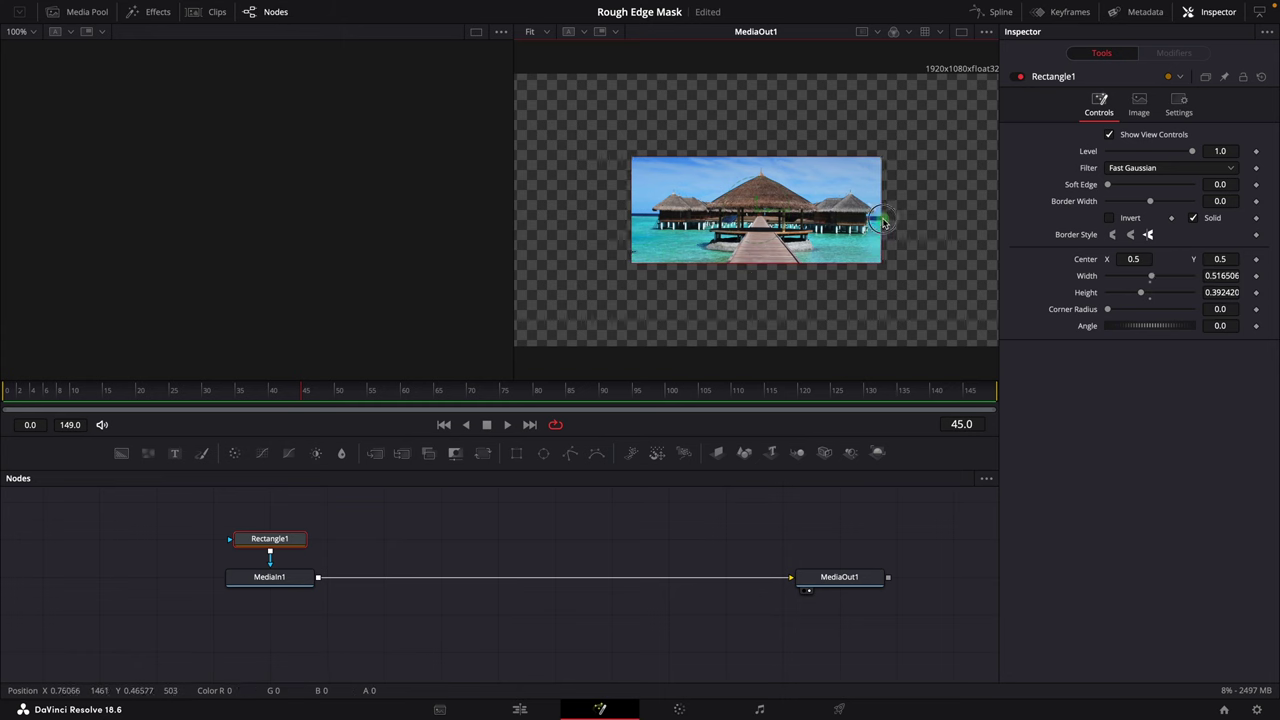
left_click_drag(766, 212, 775, 213)
left_click(728, 368)
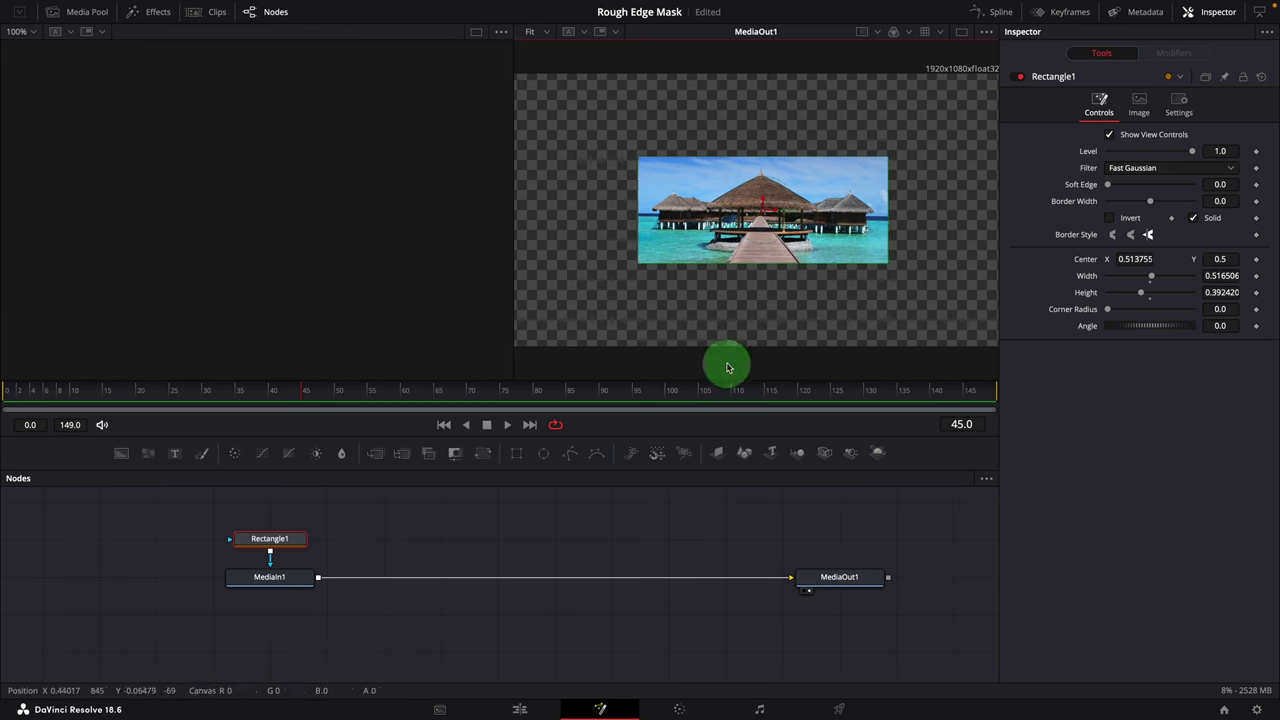
left_click(400, 543)
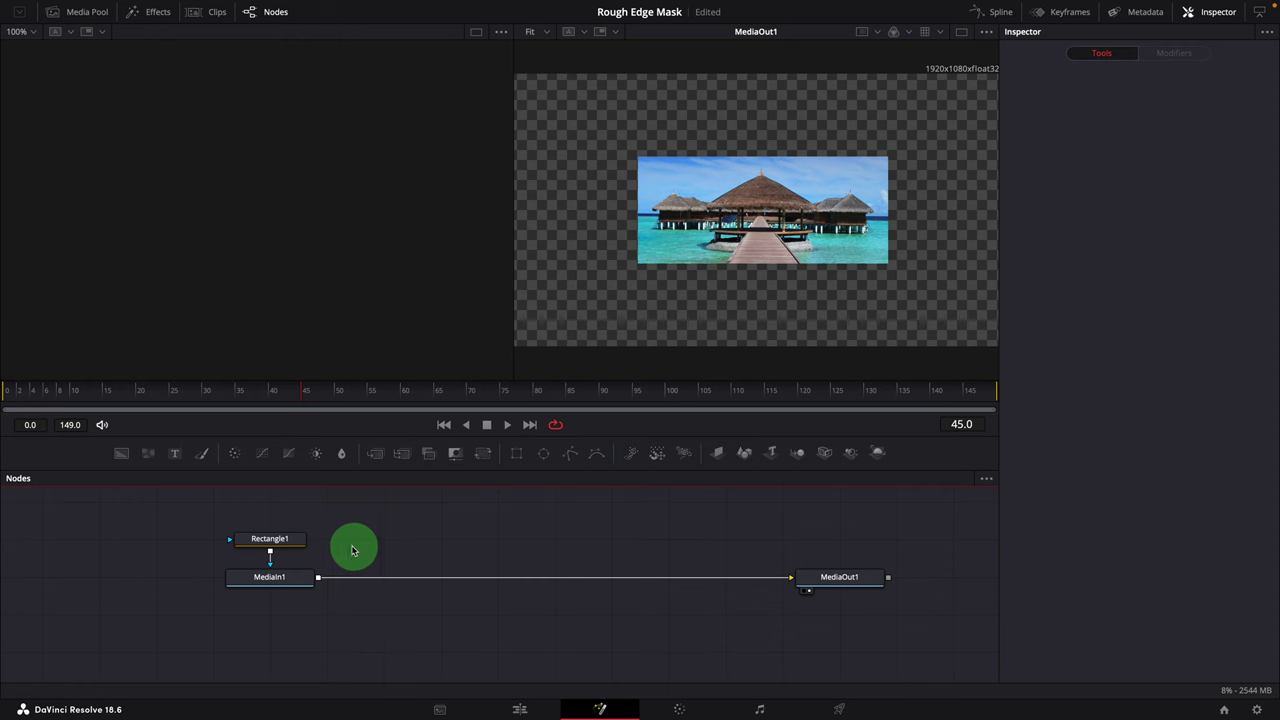
Add a Displace node using the Shift+Space search for 'disp'
key("shift+space")
type("disp")
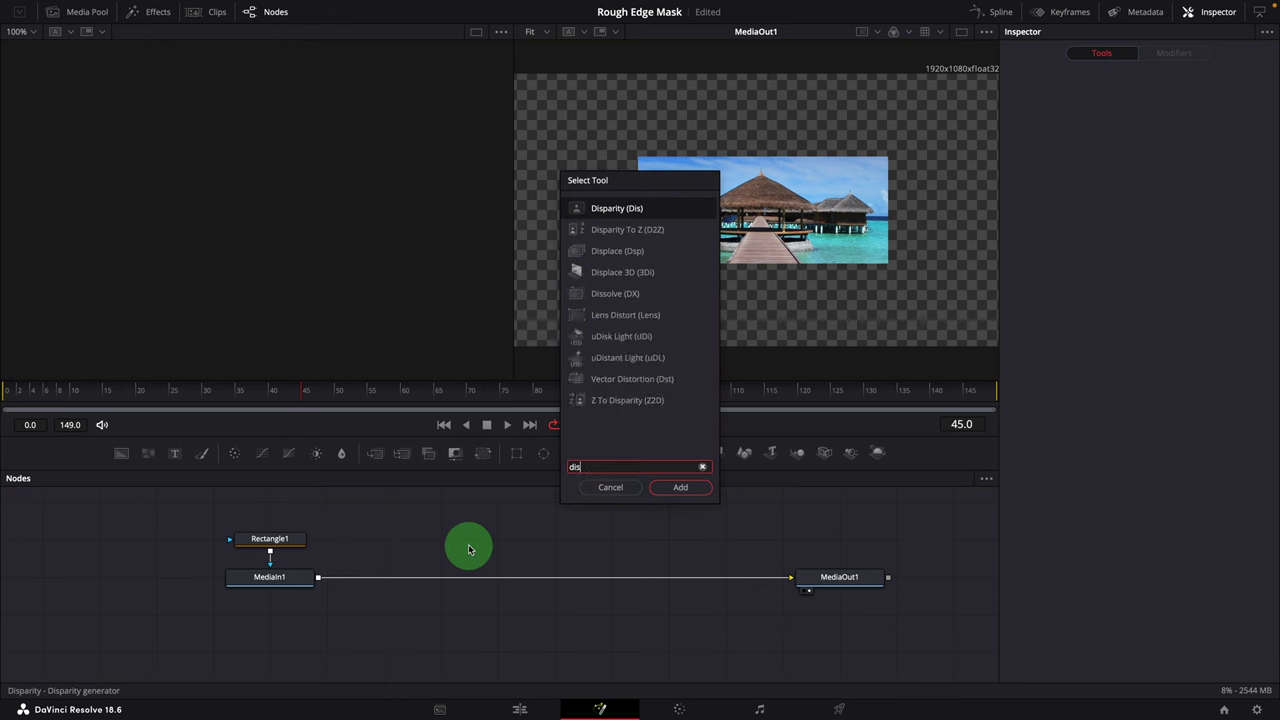
left_click(615, 251)
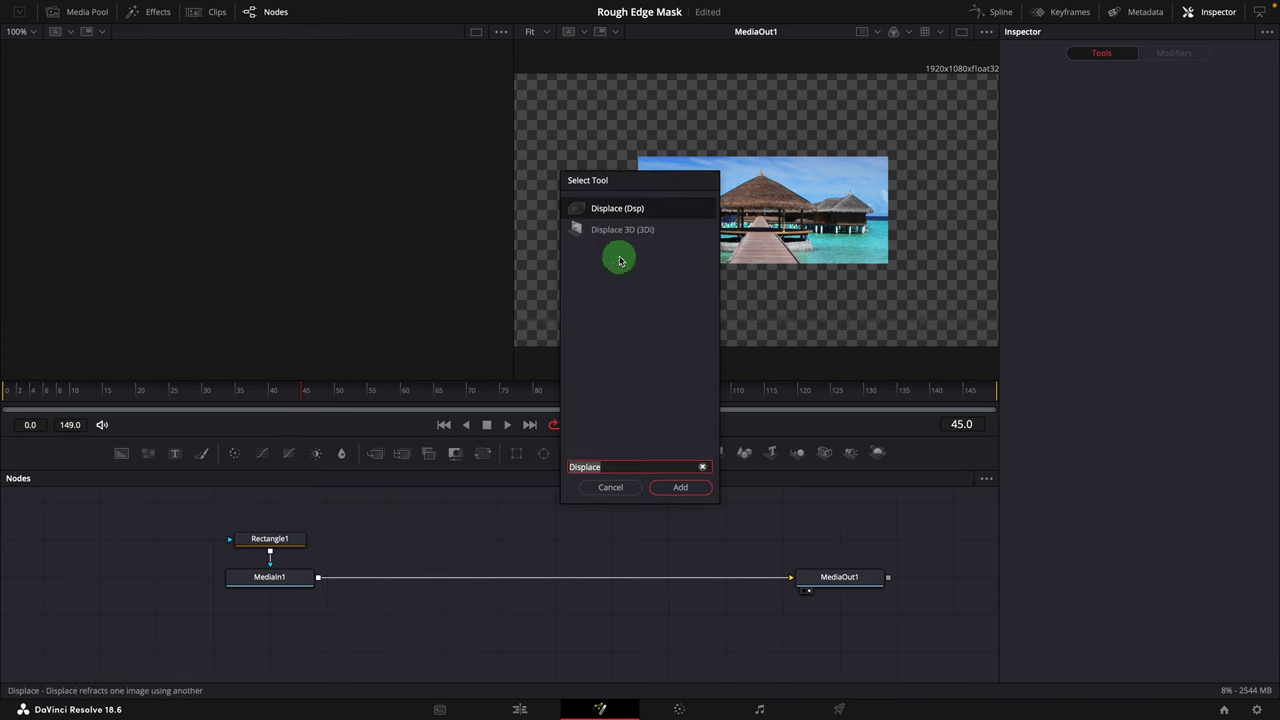
left_click(679, 488)
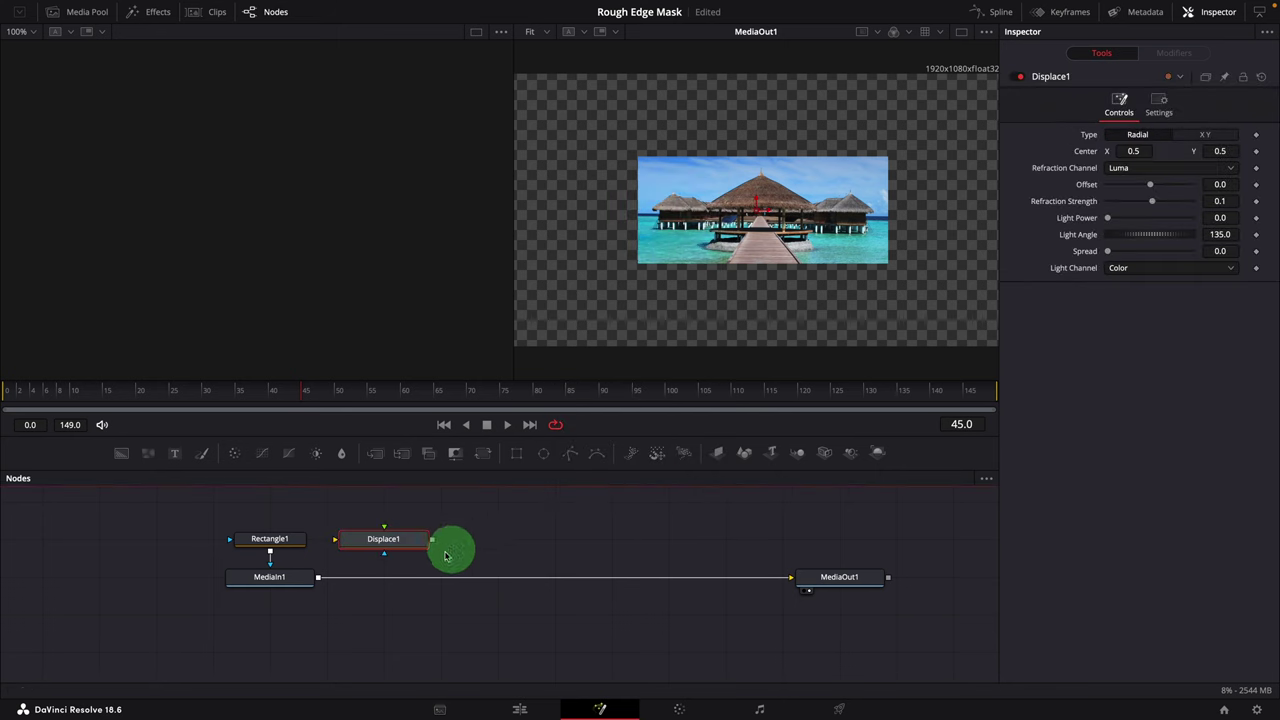
Wire Rectangle1 through Displace1 into MediaIn1's effect mask, and add a FastNoise1 node
left_click_drag(274, 563, 272, 526)
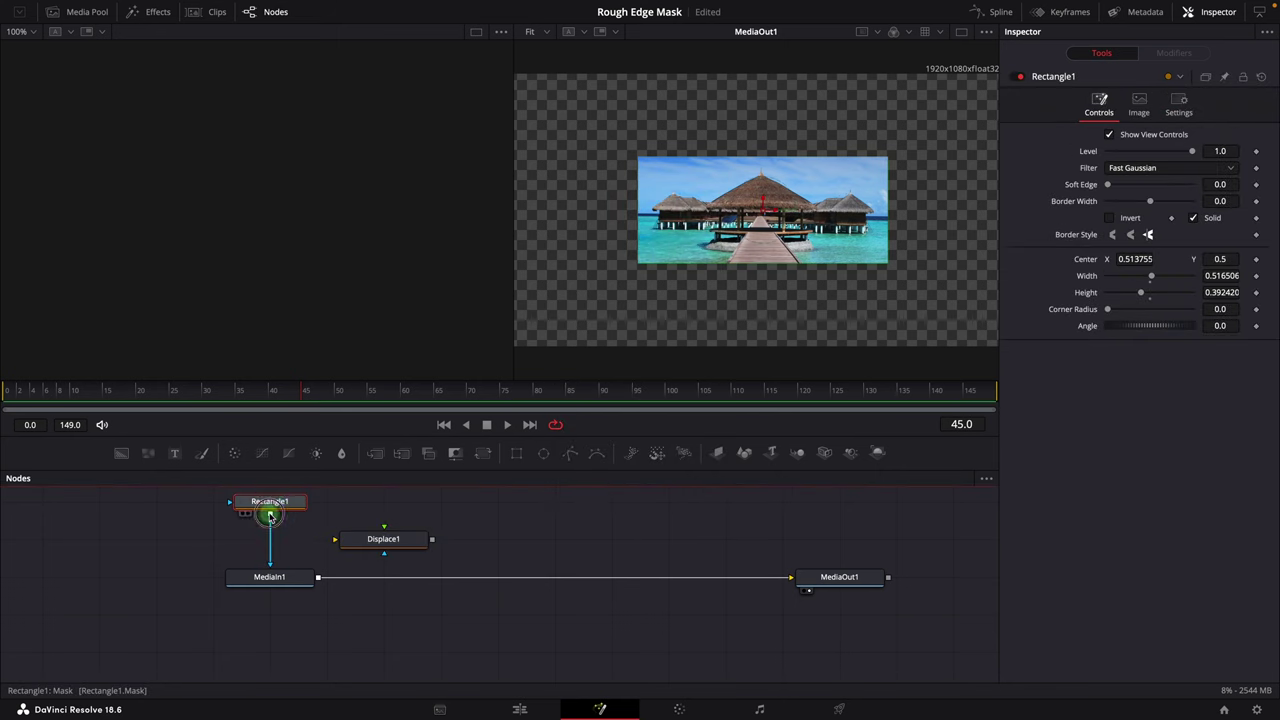
left_click_drag(340, 543, 360, 540)
left_click(360, 538)
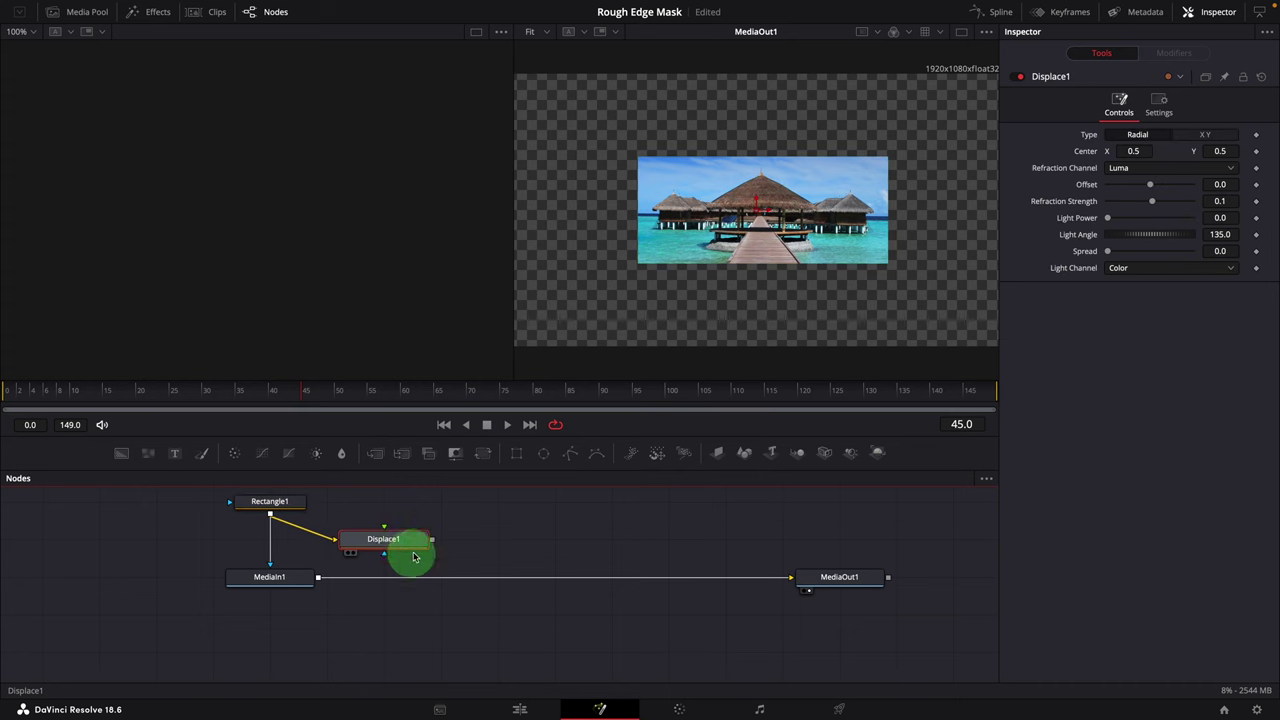
left_click_drag(294, 566, 272, 568)
left_click_drag(402, 548, 287, 548)
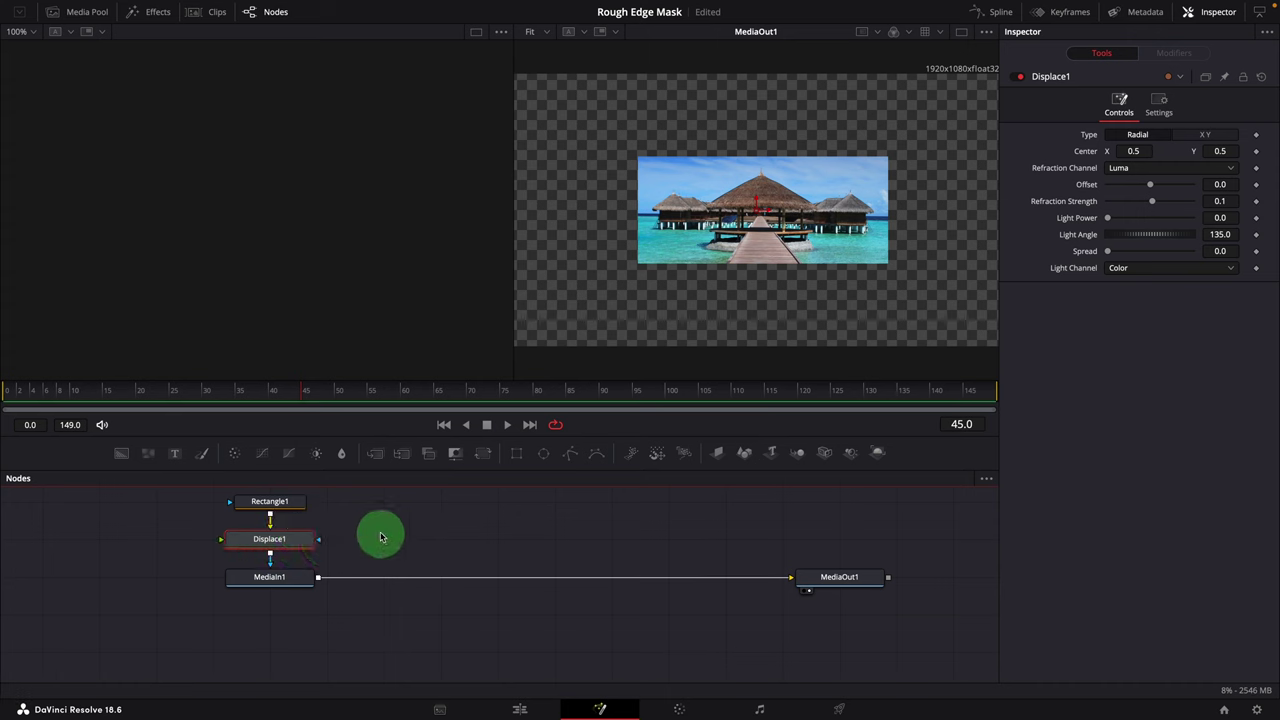
left_click_drag(149, 455, 224, 543)
Connect FastNoise1 to Displace1's foreground and switch Displace1 to XY mode
left_click(337, 548)
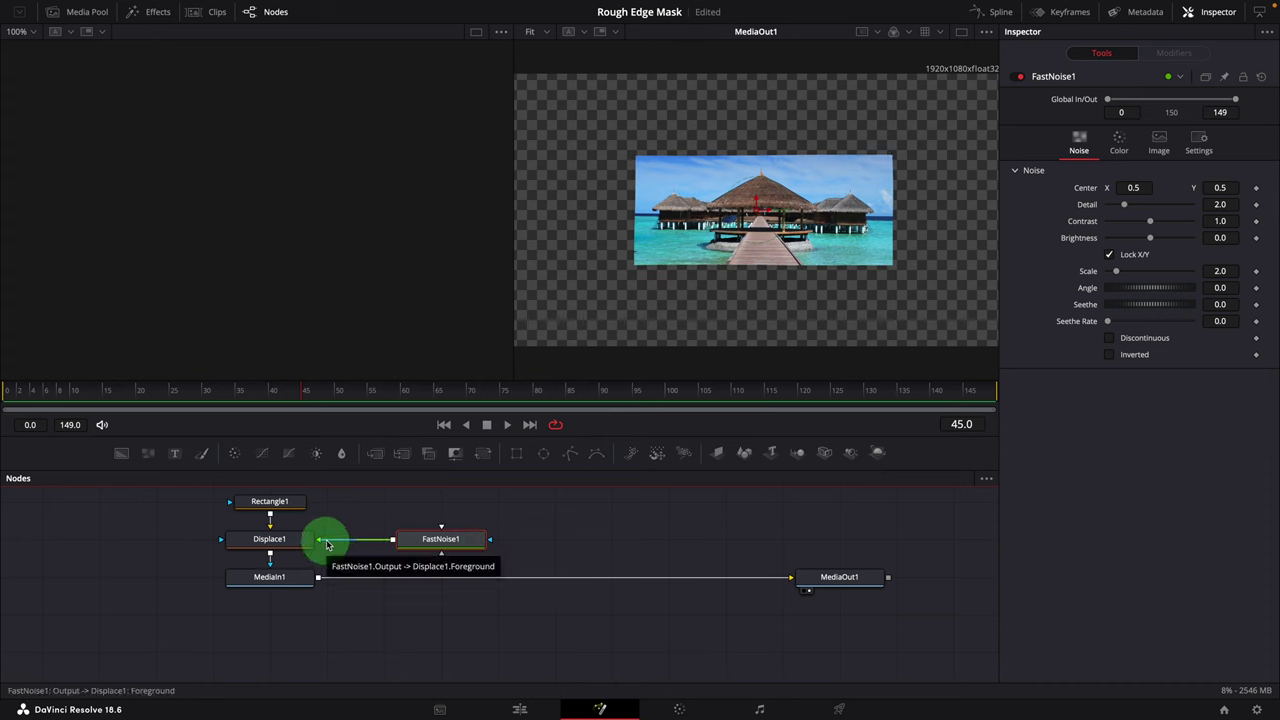
left_click(290, 548)
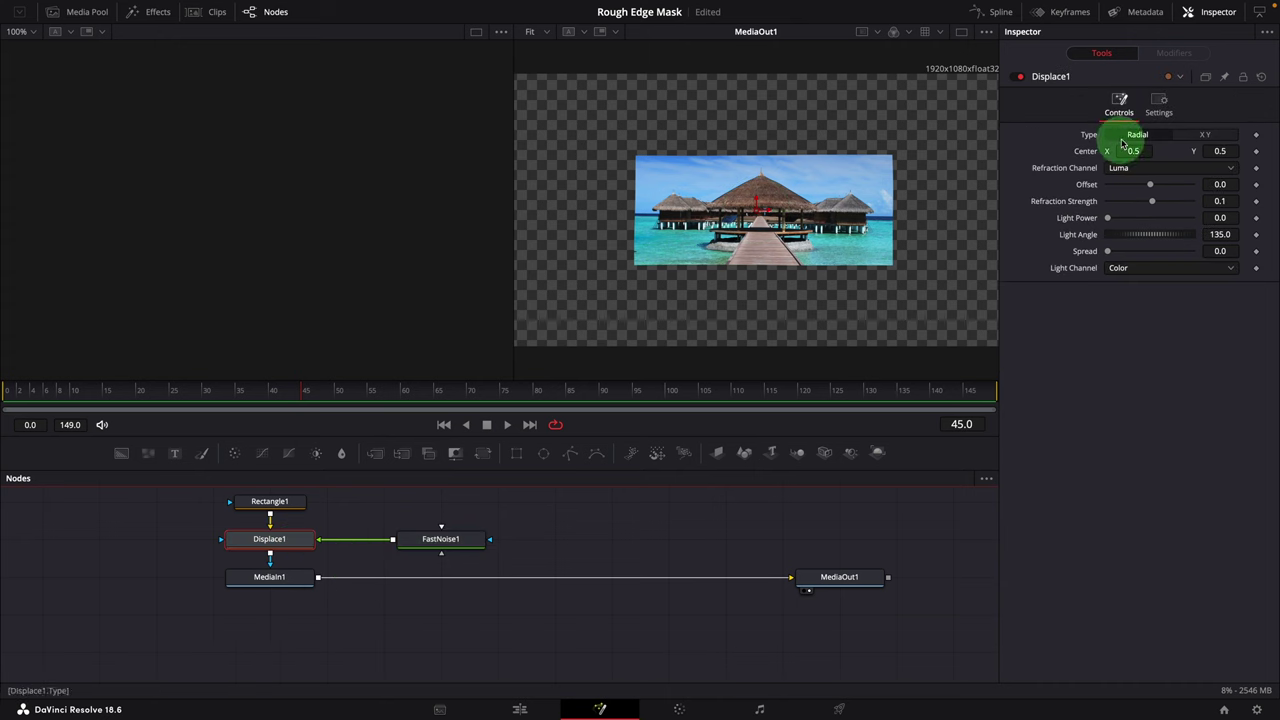
left_click(1205, 138)
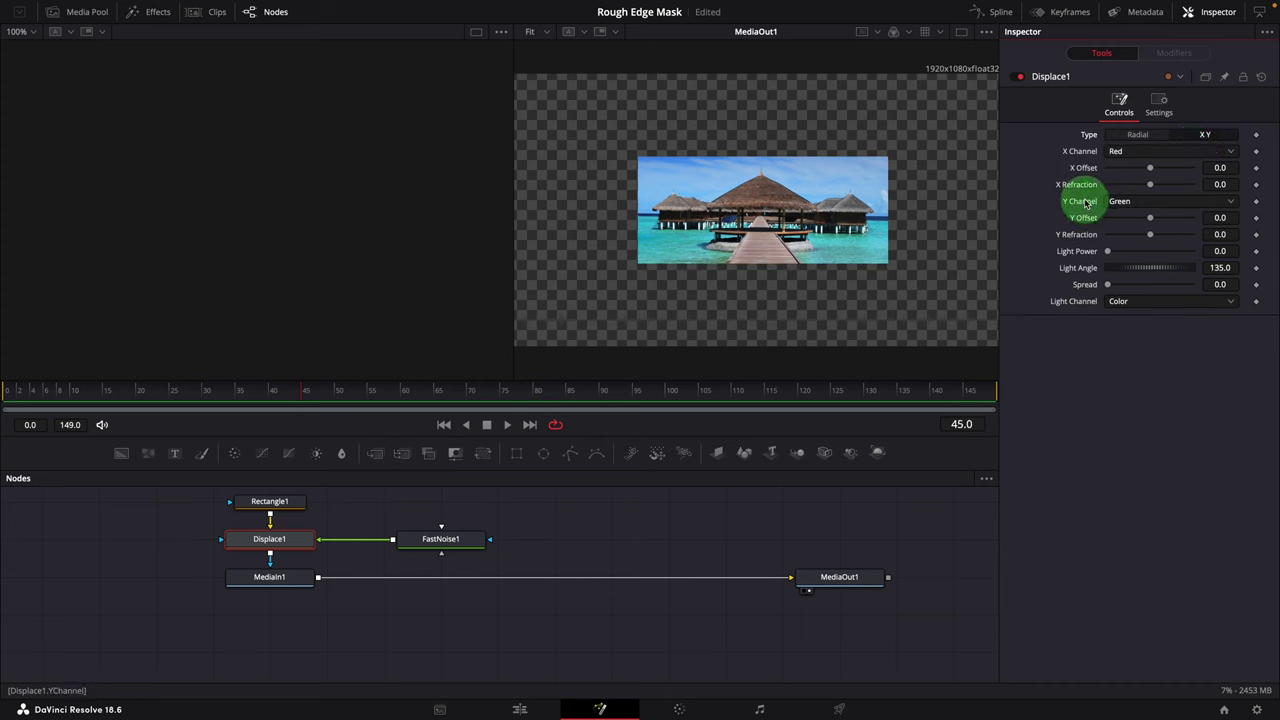
Link Y Refraction to X Refraction by expression and set X Refraction to 0.021
right_click(1110, 240)
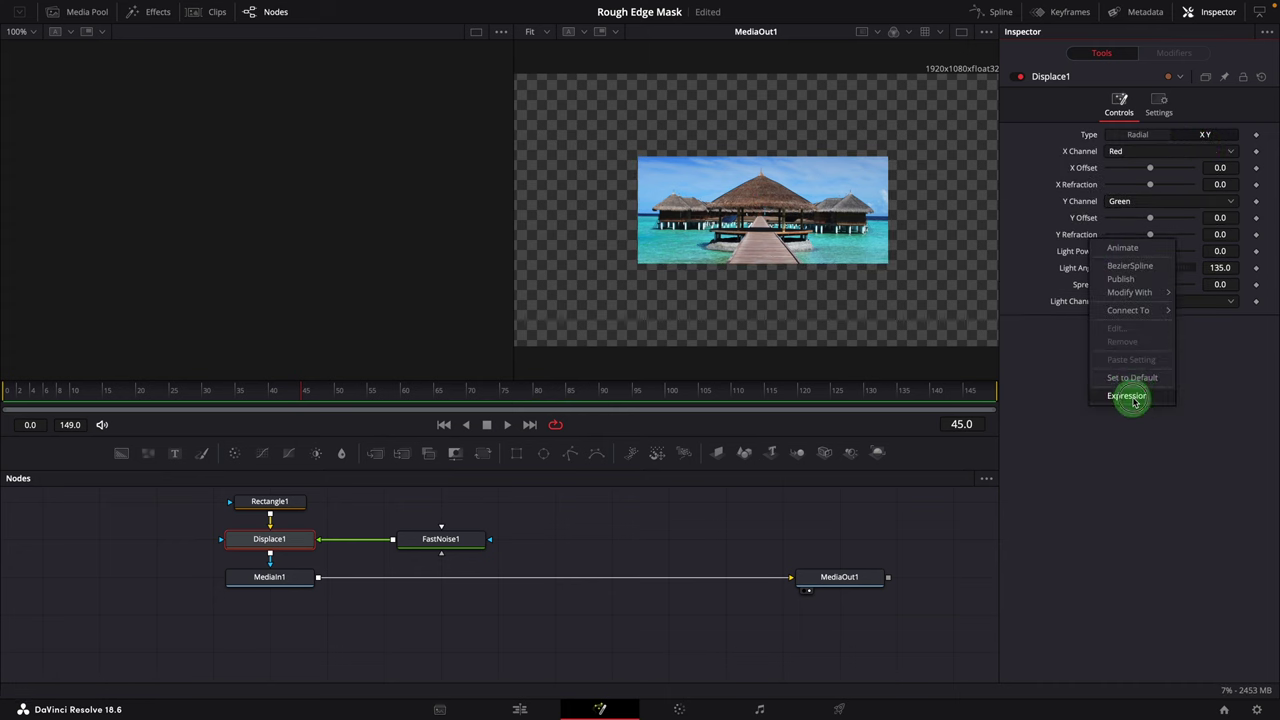
left_click(1133, 396)
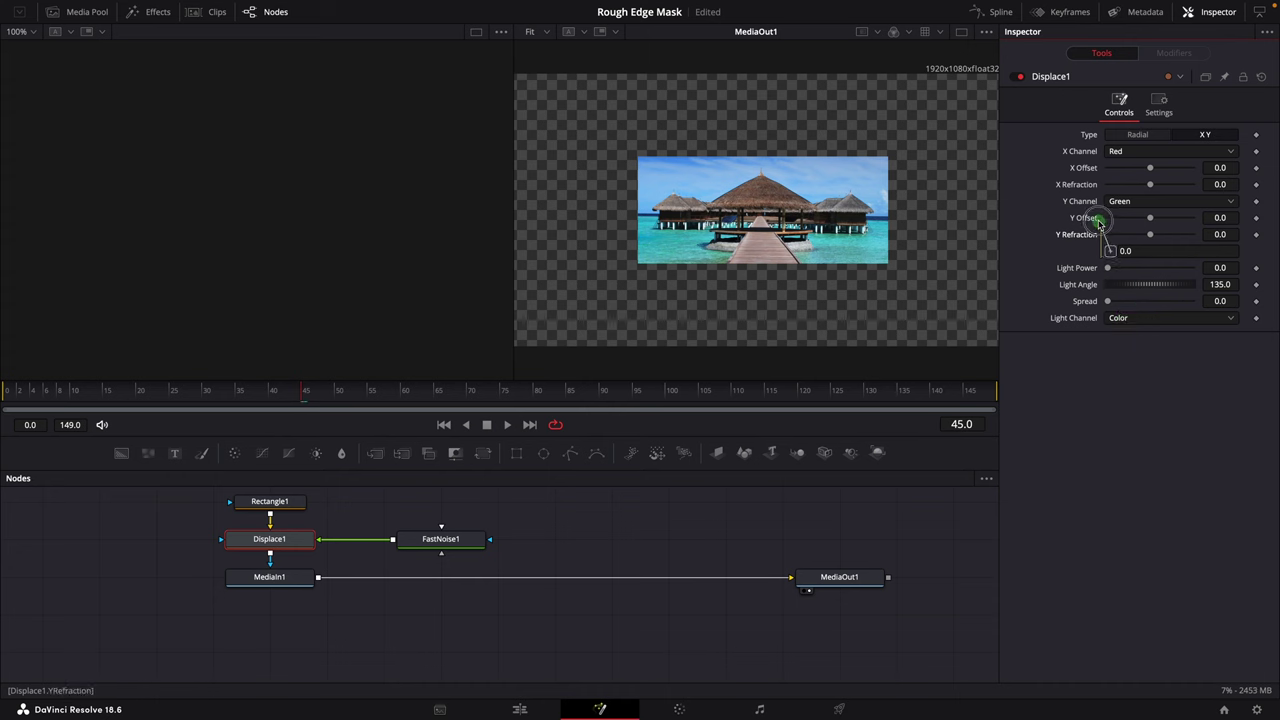
left_click_drag(1093, 185, 1093, 186)
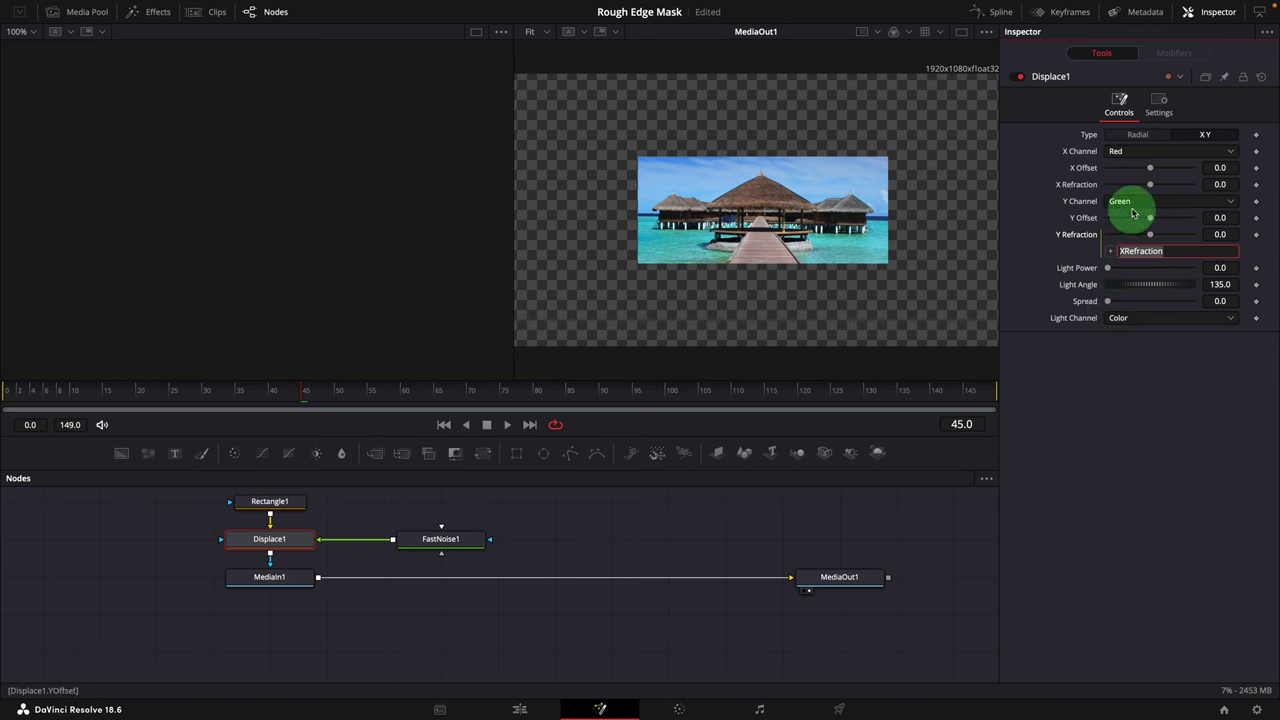
mouse_move(1151, 184)
left_mouse_down()
mouse_move(1175, 190)
mouse_move(1148, 190)
mouse_move(1163, 193)
left_mouse_up()
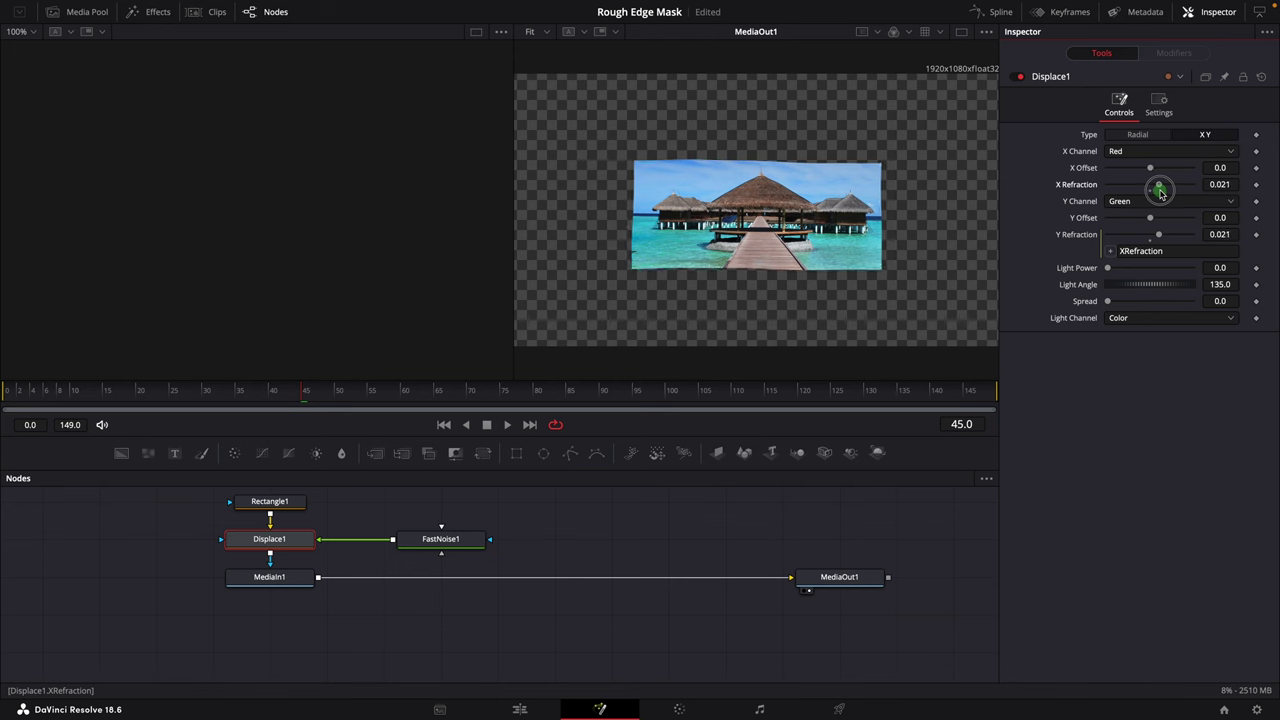
left_click(1160, 286)
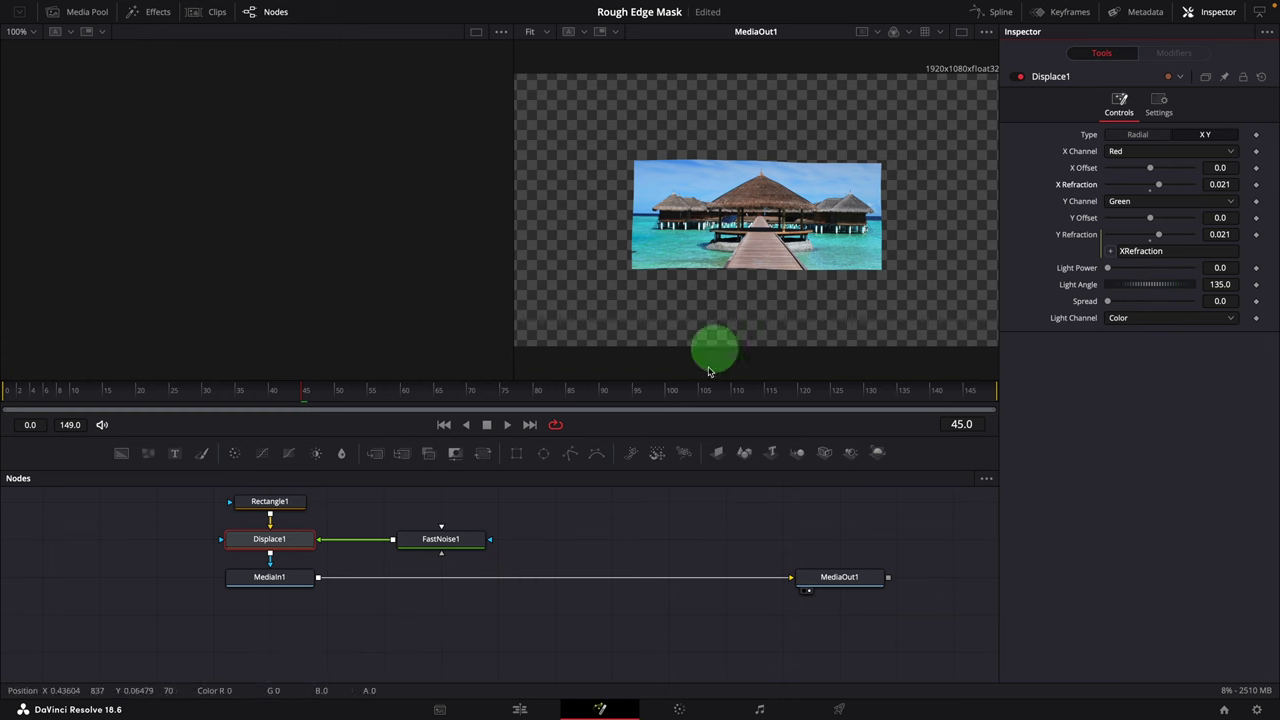
Set FastNoise1 Detail to 10 and Scale to 20, adjust Contrast to 1.76, and nudge the Angle
left_click(447, 546)
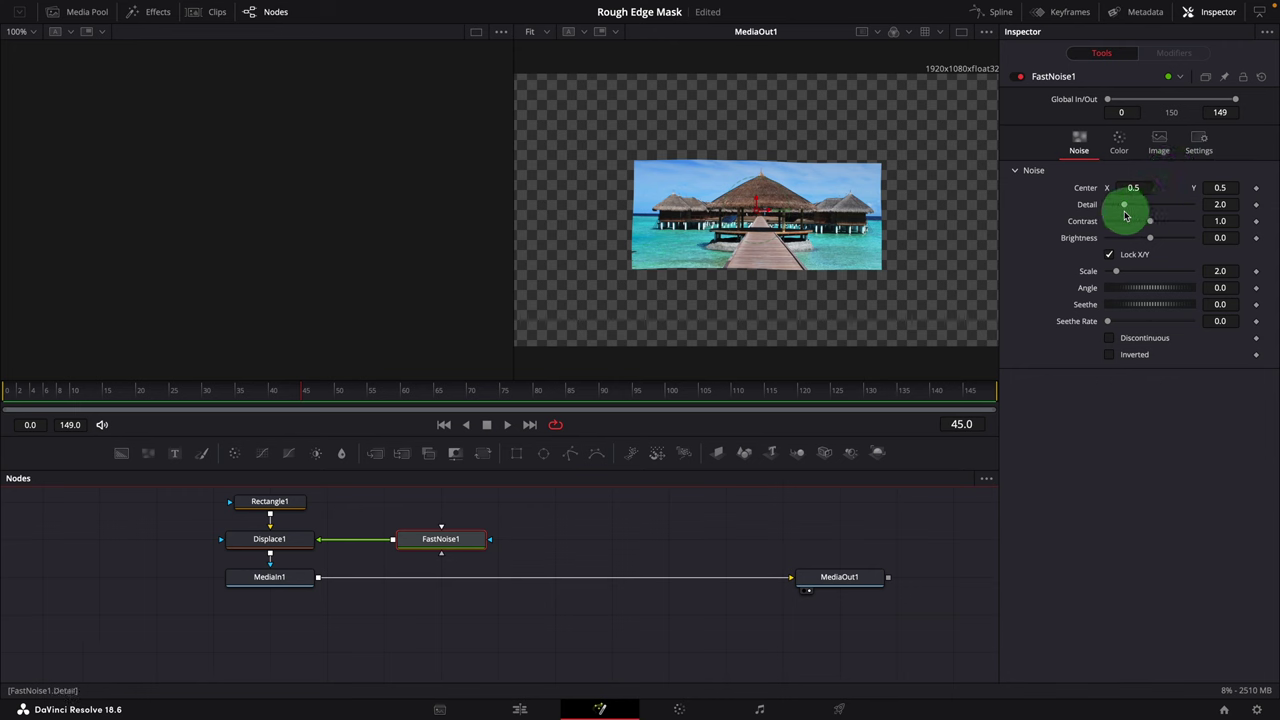
left_click_drag(1125, 215, 1228, 226)
left_click_drag(1120, 274, 1172, 227)
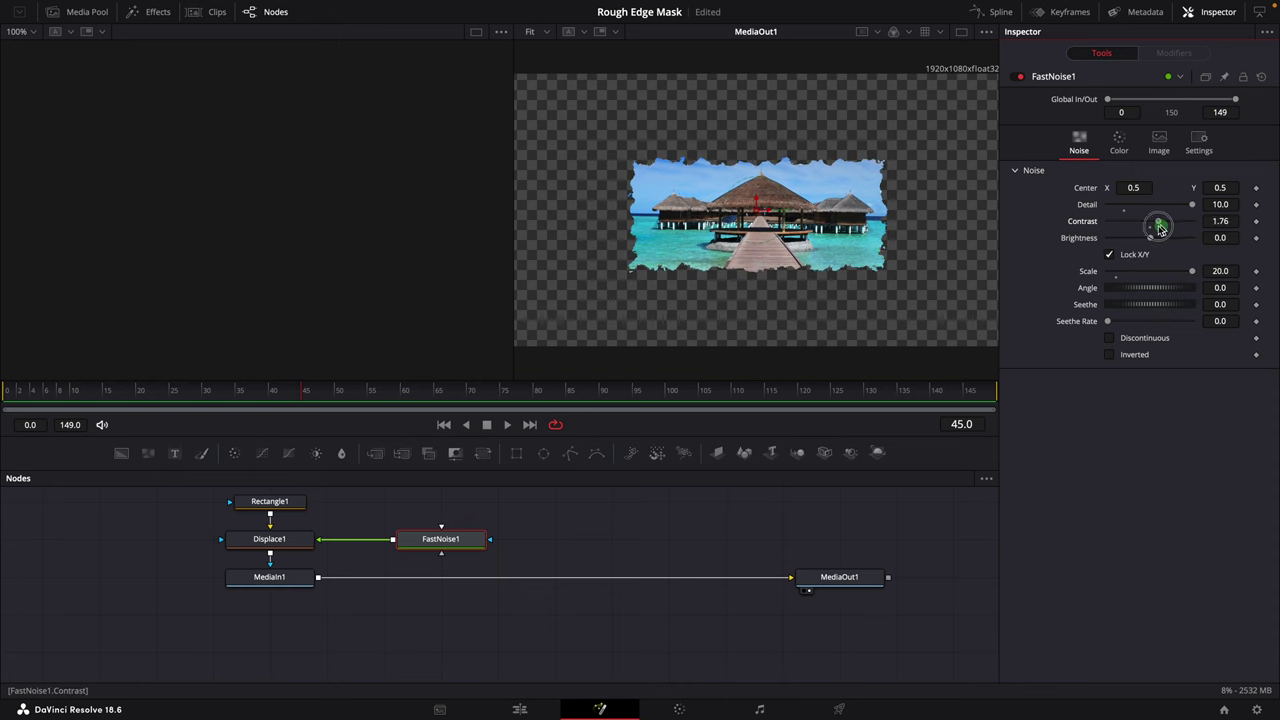
left_click_drag(1140, 288, 1124, 300)
Rotate the Rectangle1 mask to an Angle of 45 degrees
left_click(272, 502)
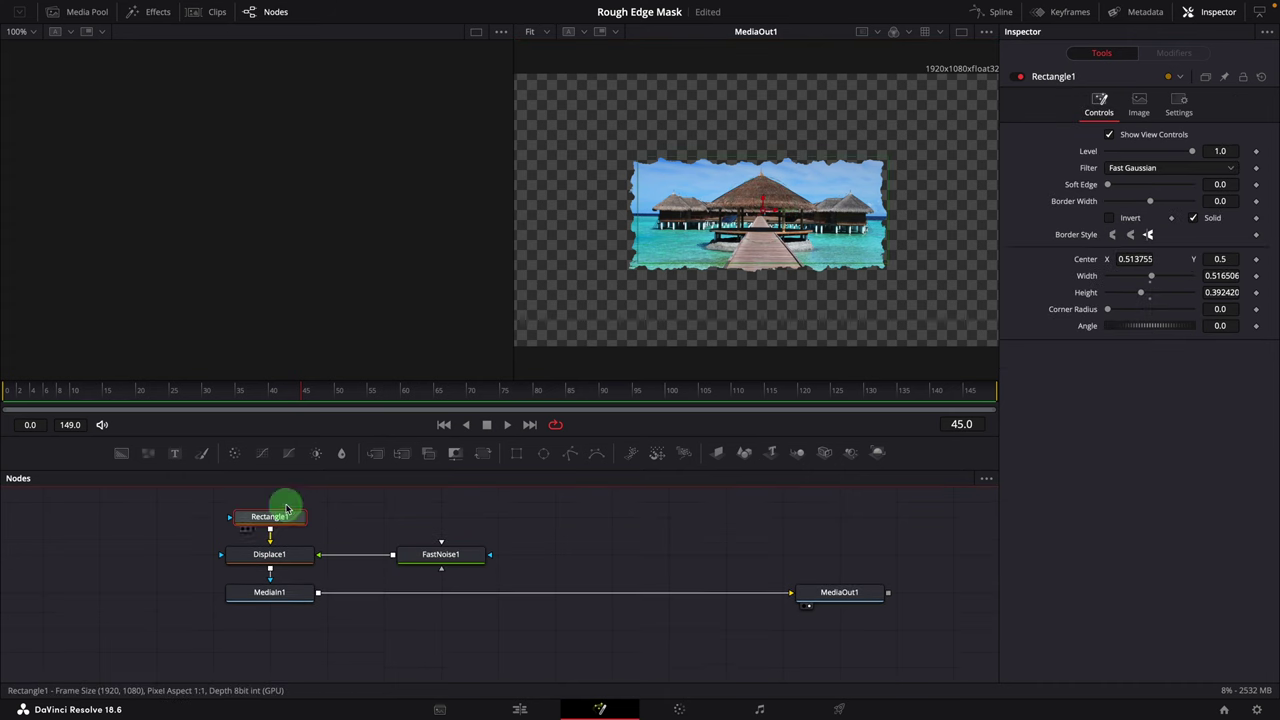
left_click_drag(757, 200, 794, 200)
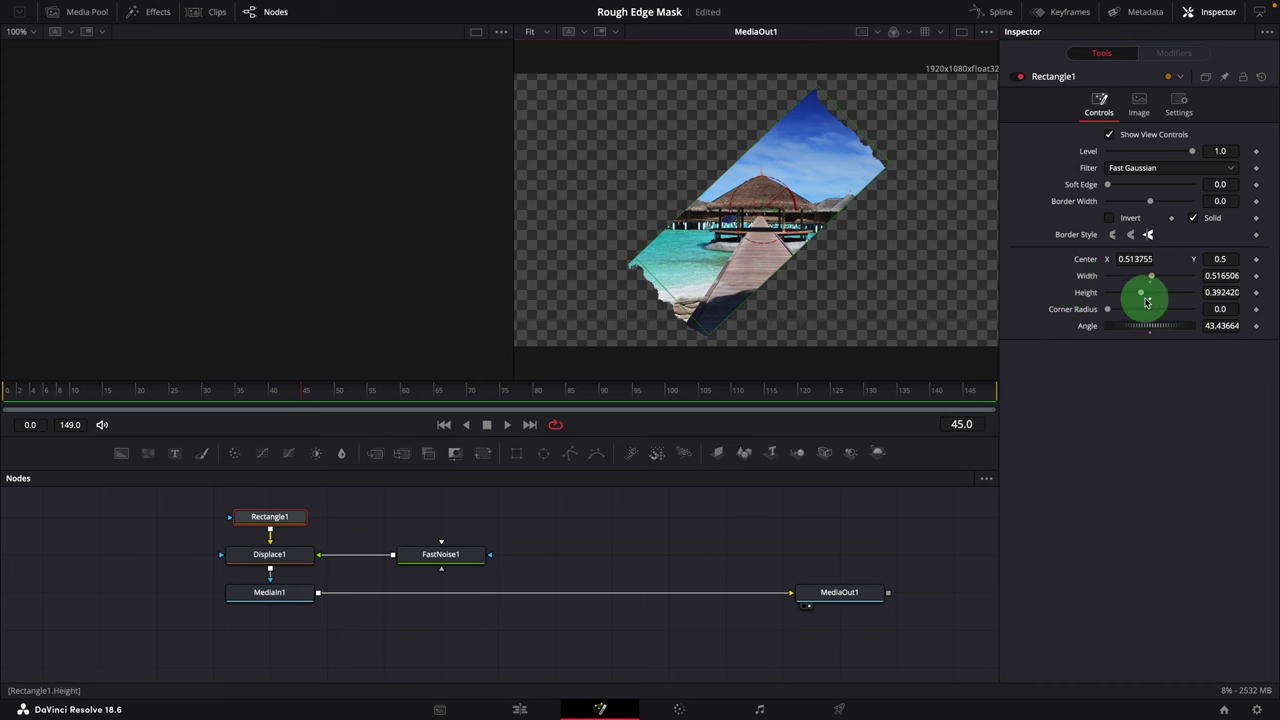
left_click(1218, 325)
type("45")
key("Tab")
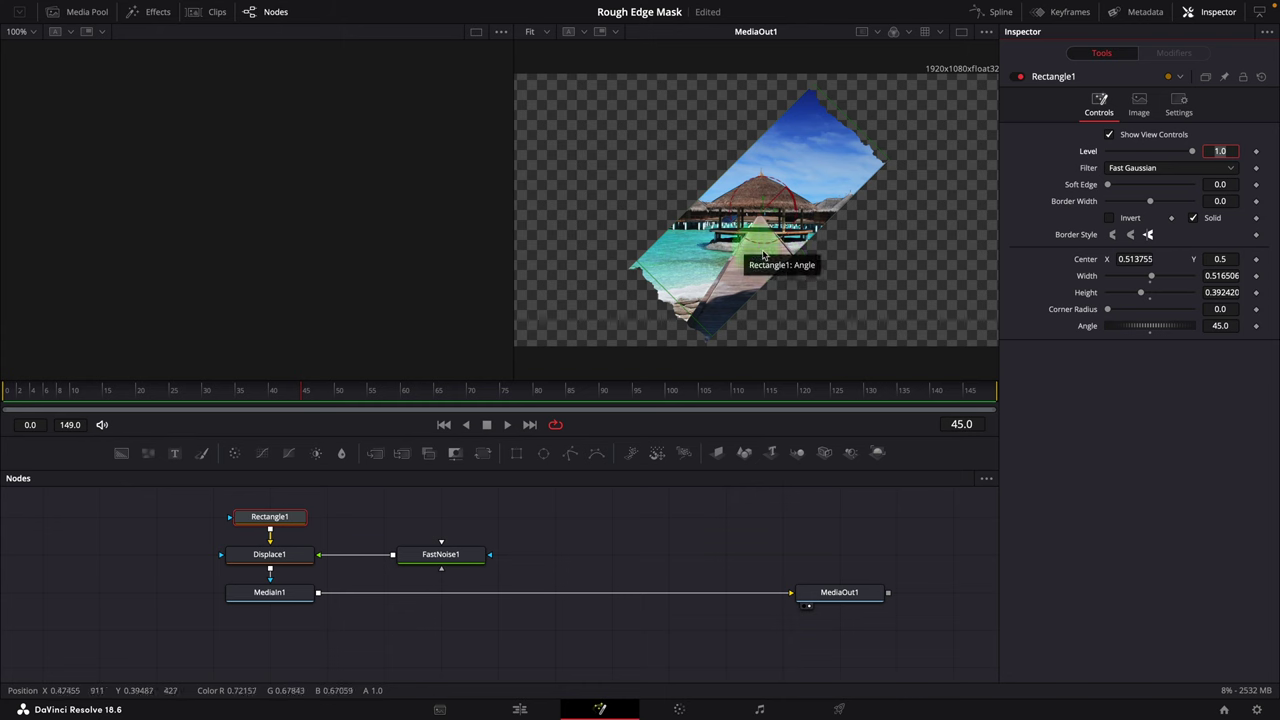
Copy Displace1 and paste it as a new Displace1_1 node
left_click(296, 566)
right_click(295, 567)
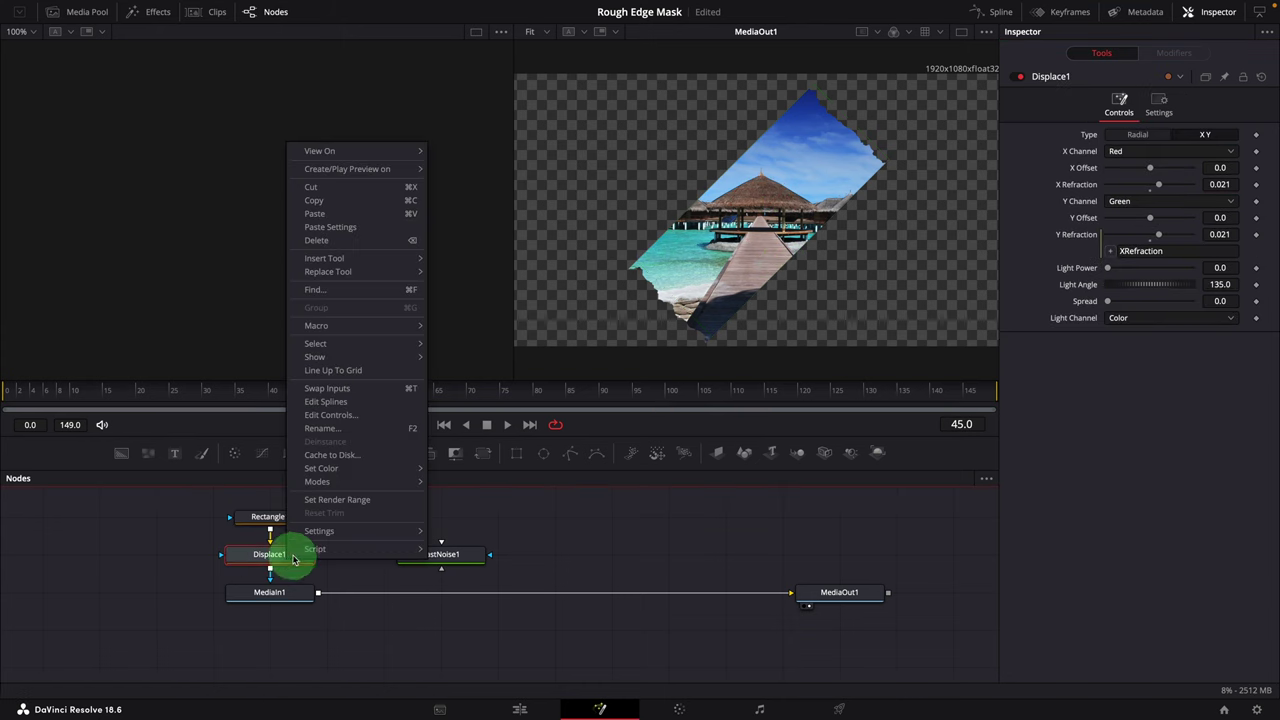
left_click(403, 205)
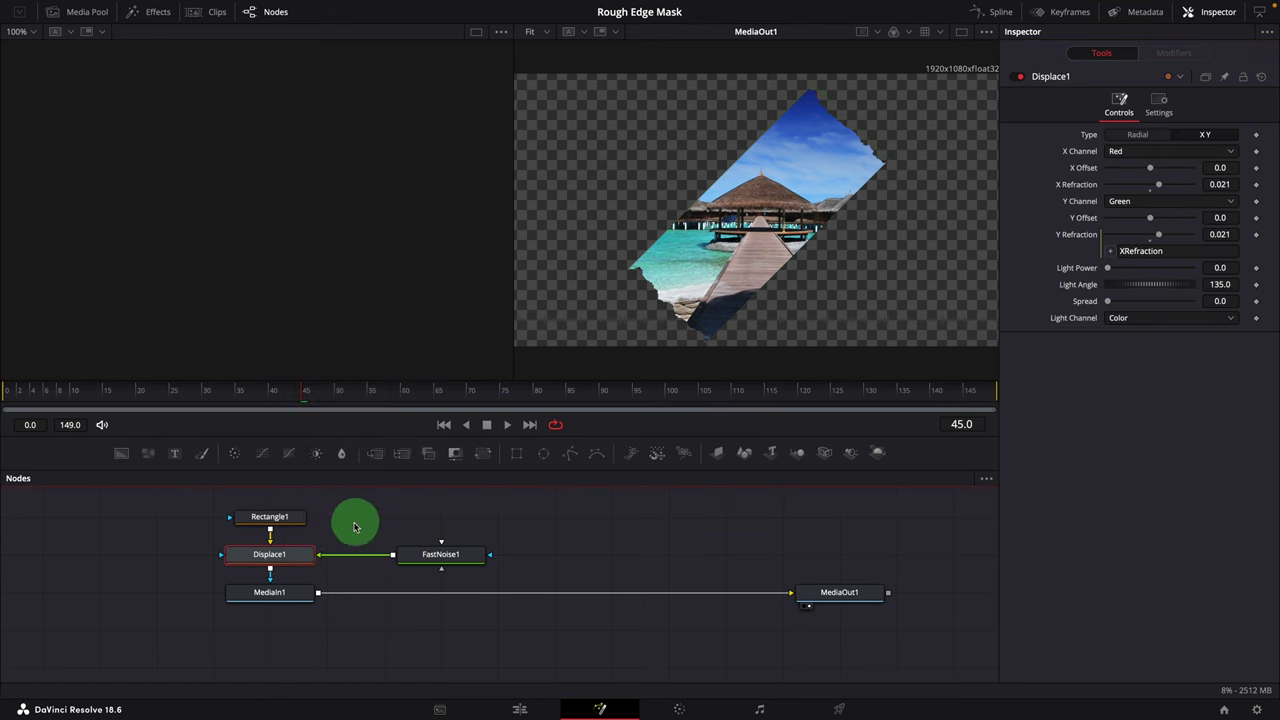
right_click(127, 555)
left_click(174, 537)
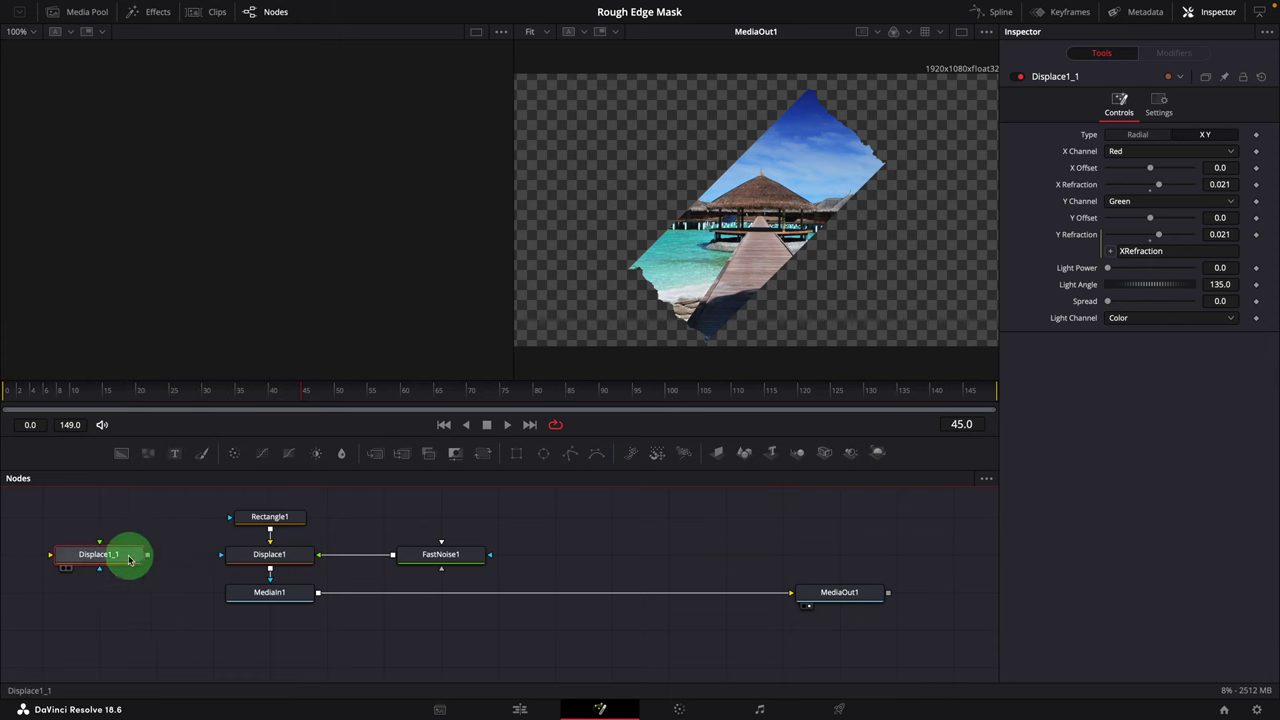
Insert Displace1_1 between Displace1 and MediaIn1 in the node graph
left_click_drag(126, 551, 177, 551)
left_click_drag(269, 592, 269, 629)
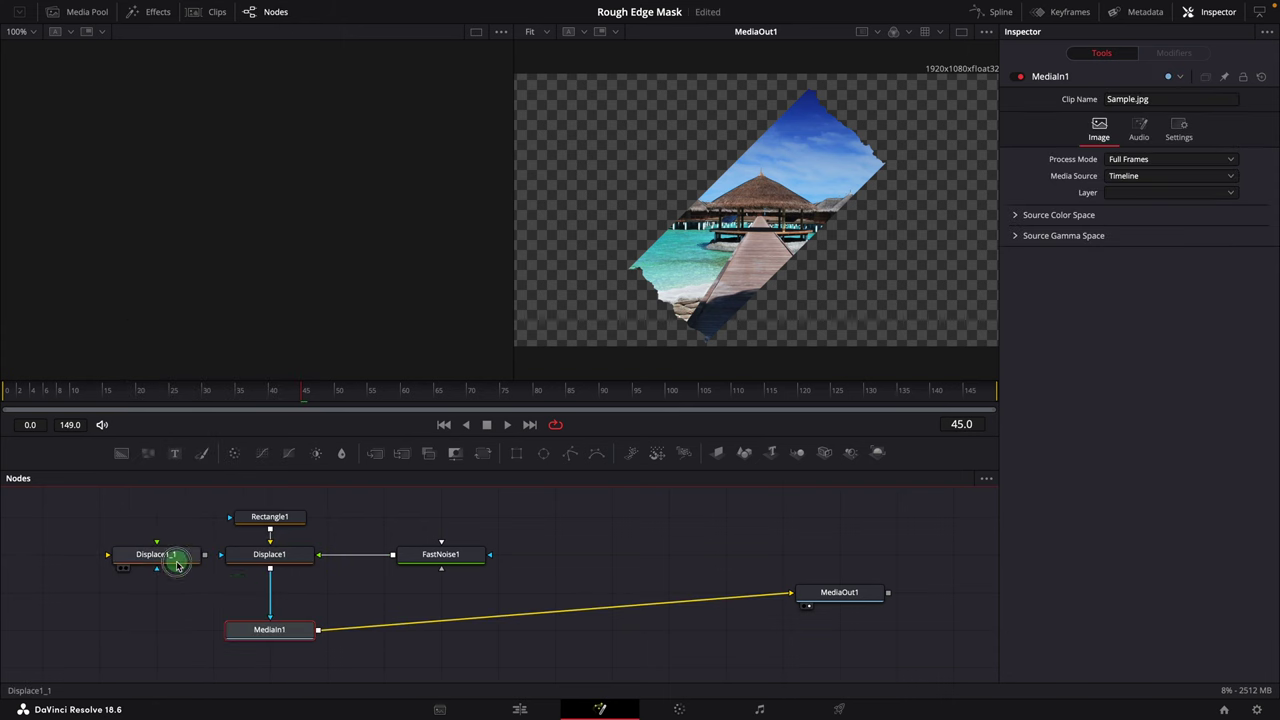
left_click_drag(177, 556, 266, 609)
left_click(181, 600)
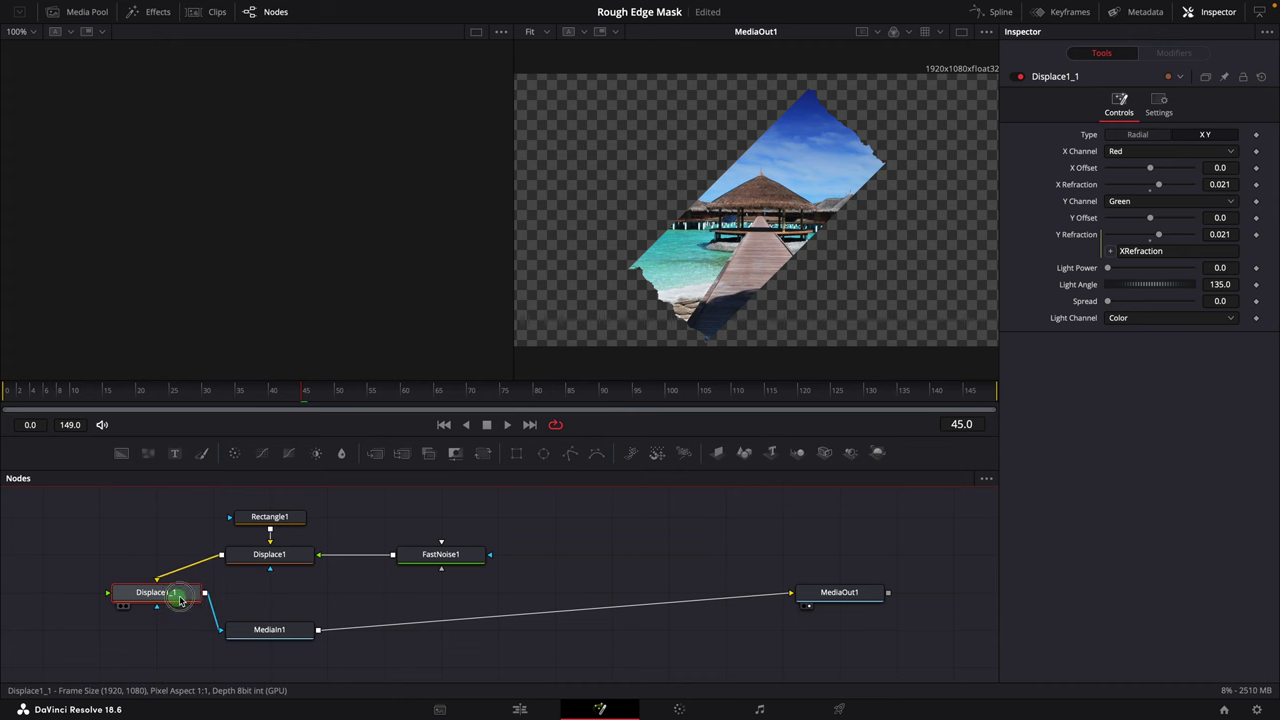
left_click_drag(181, 600, 301, 597)
Connect FastNoise1 to Displace1_1's Foreground input
left_click(372, 552)
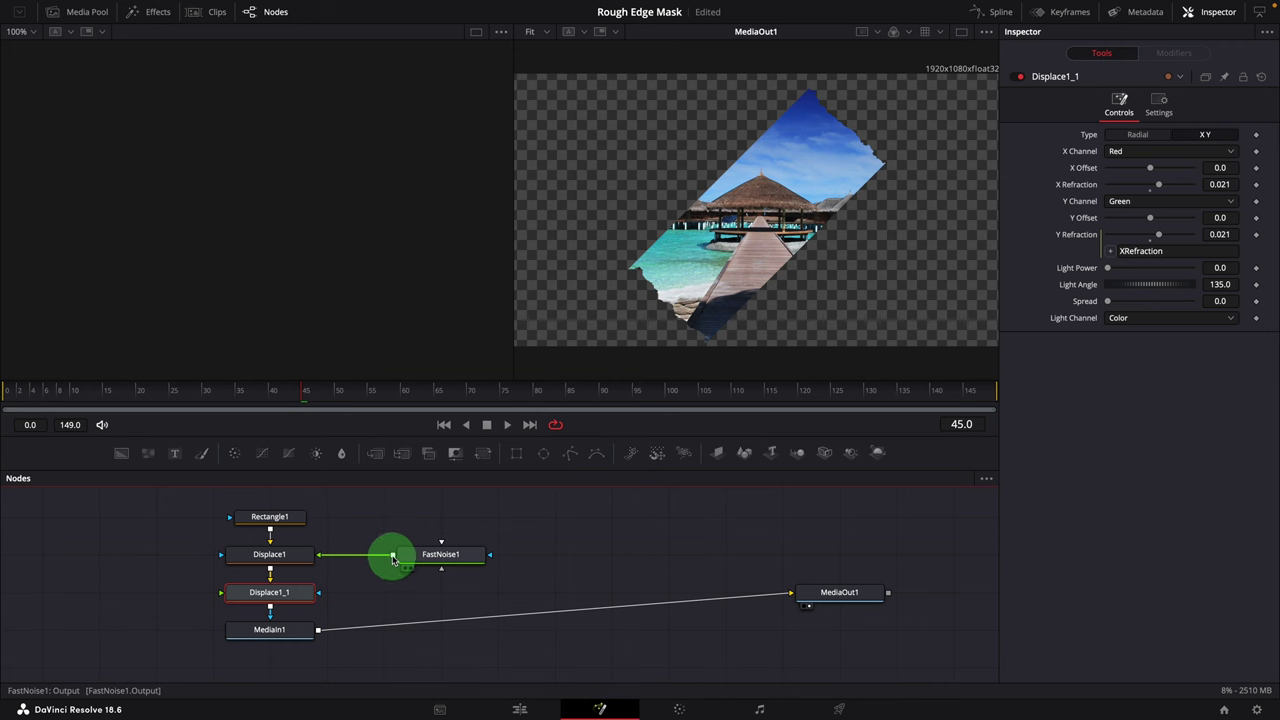
left_click_drag(393, 560, 222, 596)
left_click(475, 601)
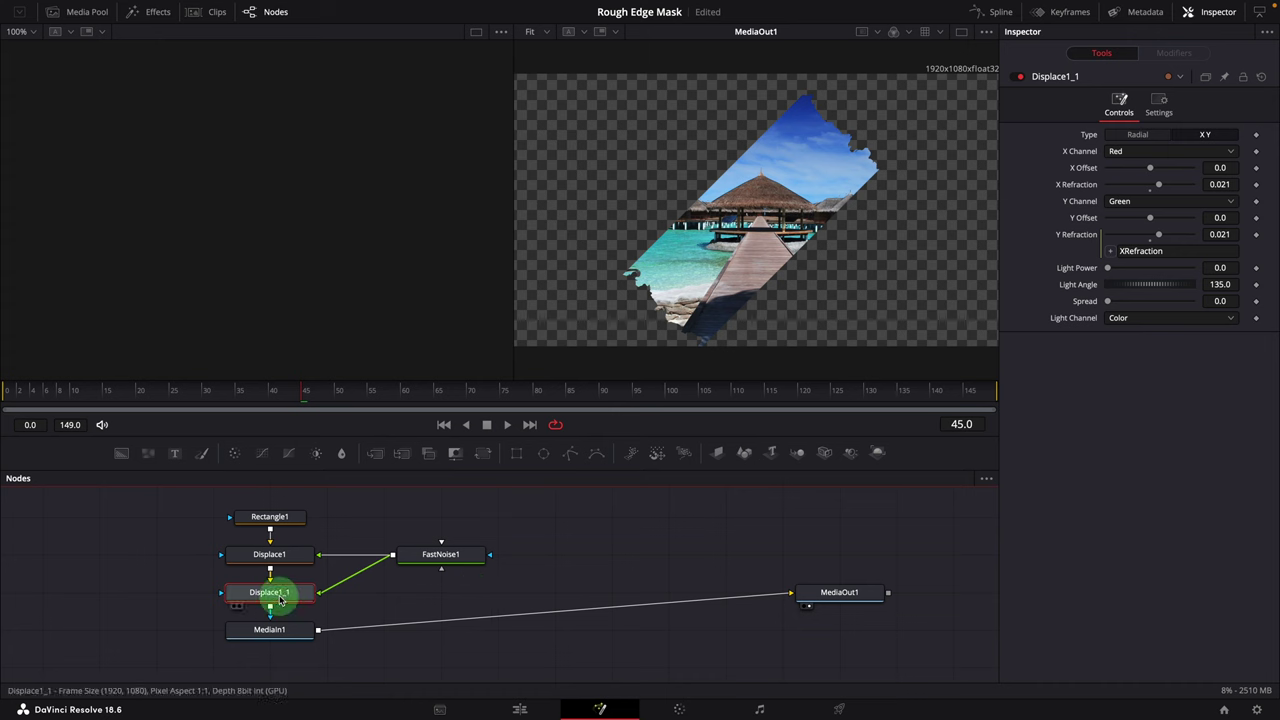
Change Displace1_1's Y Refraction expression to -XRefraction, giving -0.021
left_click(1183, 254)
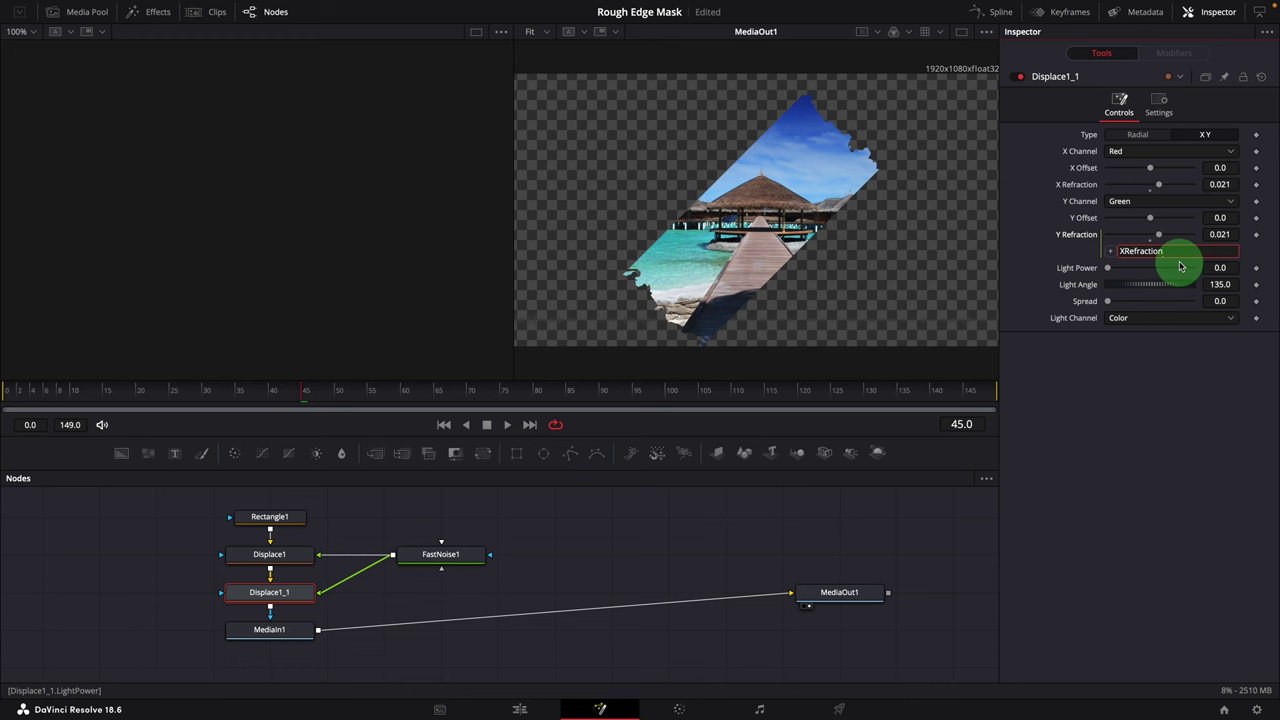
left_click(1176, 360)
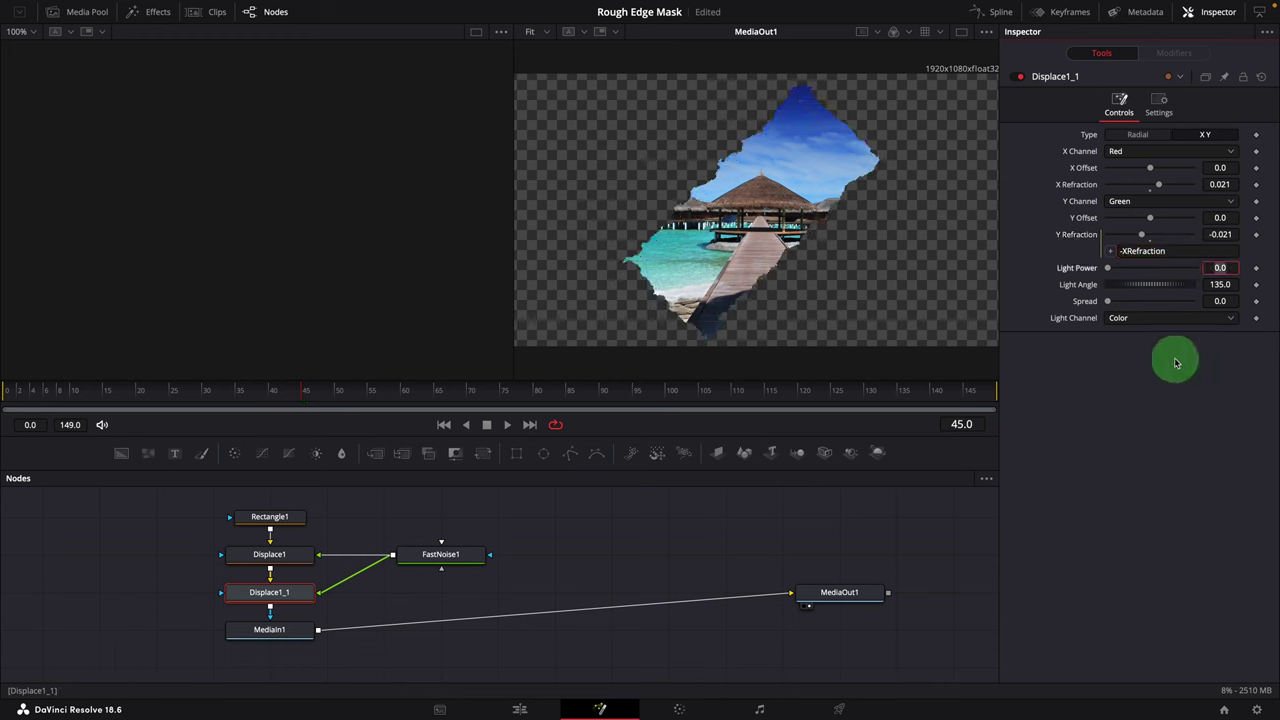
left_click(1171, 251)
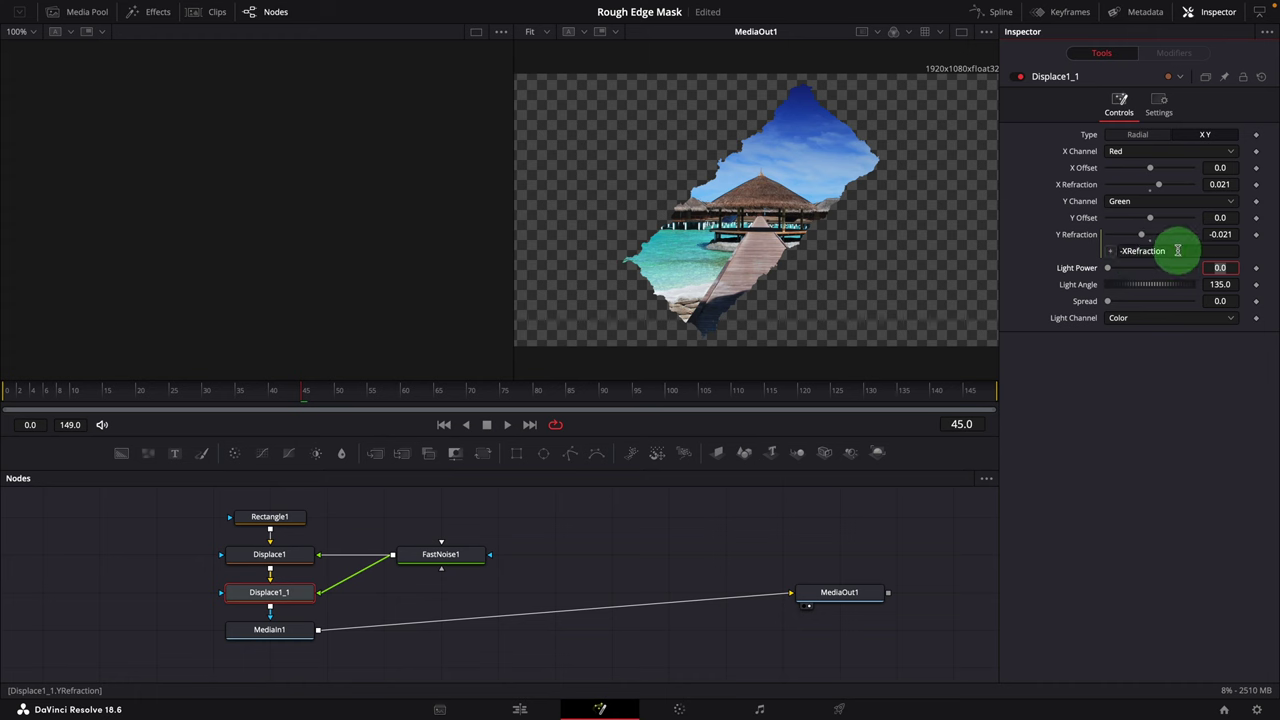
mouse_move(876, 218)
left_mouse_down()
mouse_move(766, 158)
mouse_move(716, 202)
mouse_move(833, 183)
left_mouse_up()
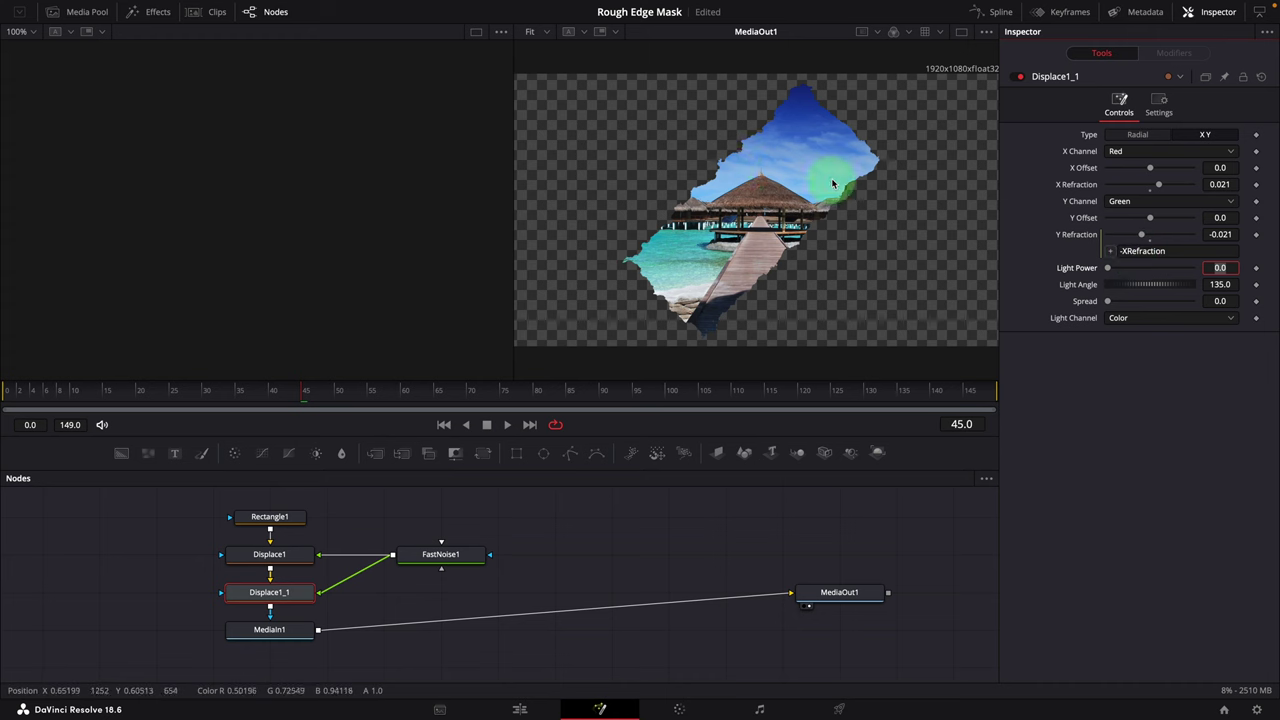
Swap the rectangle for an Ellipse1 mask into Displace1, sized 0.337876 and repositioned
left_click(270, 516)
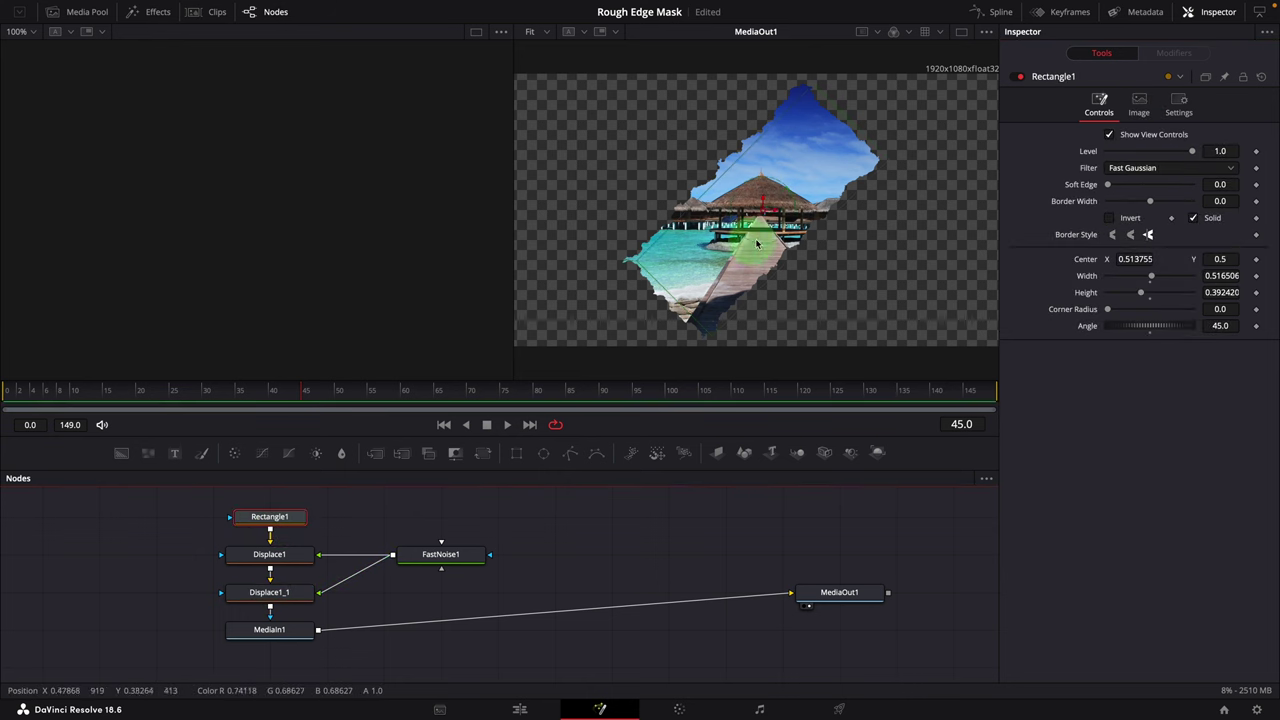
mouse_move(757, 243)
left_mouse_down()
mouse_move(766, 205)
mouse_move(779, 245)
left_mouse_up()
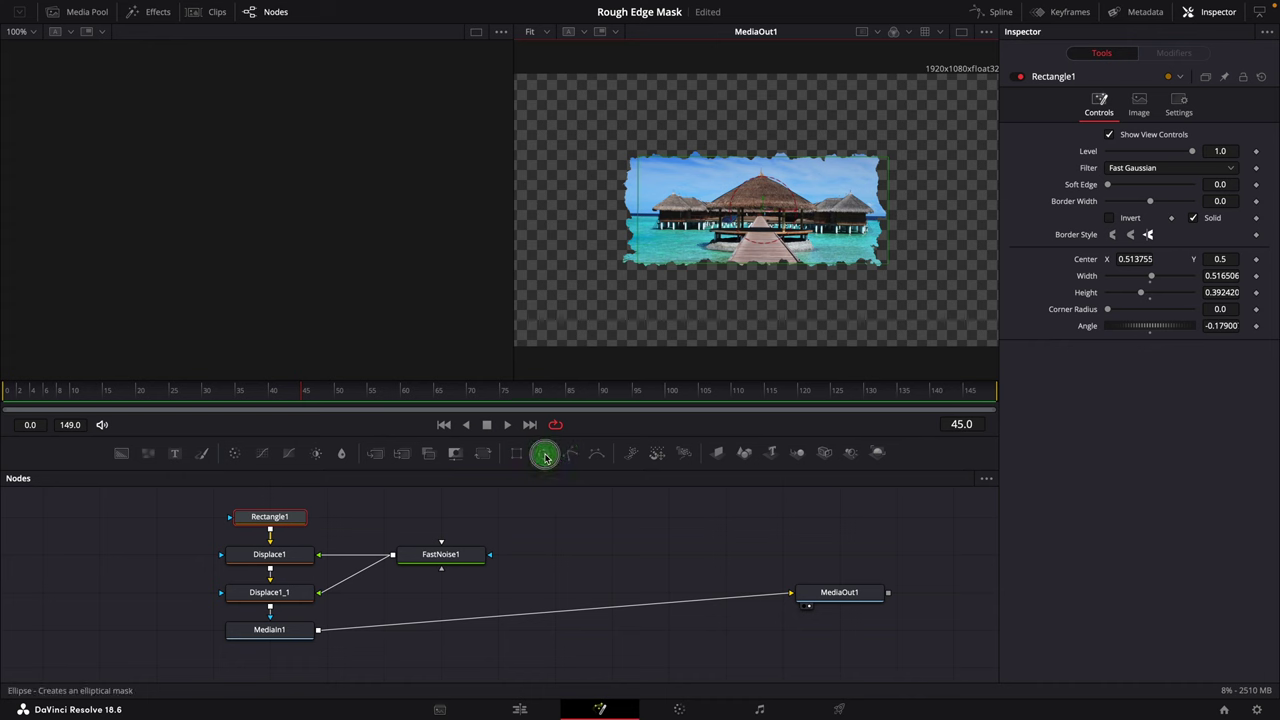
left_click_drag(352, 514, 366, 514)
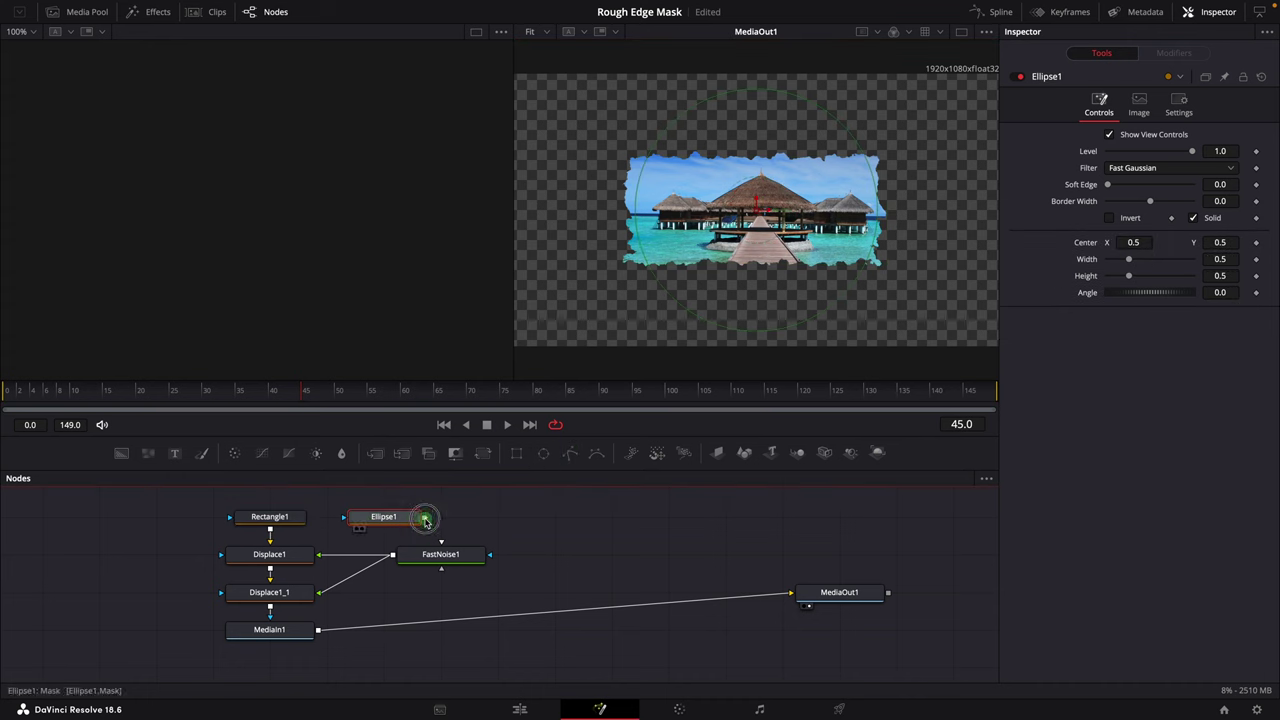
left_click_drag(270, 541, 270, 543)
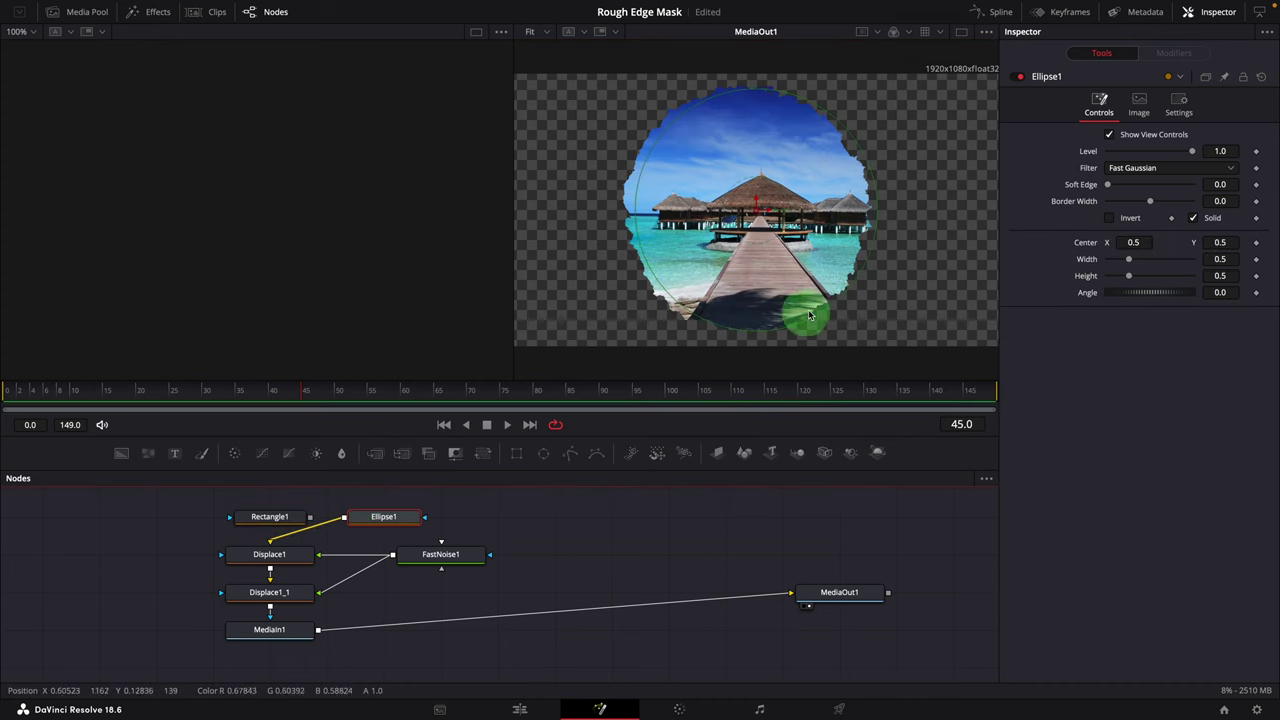
left_click_drag(829, 308, 810, 257)
left_click_drag(756, 209, 817, 210)
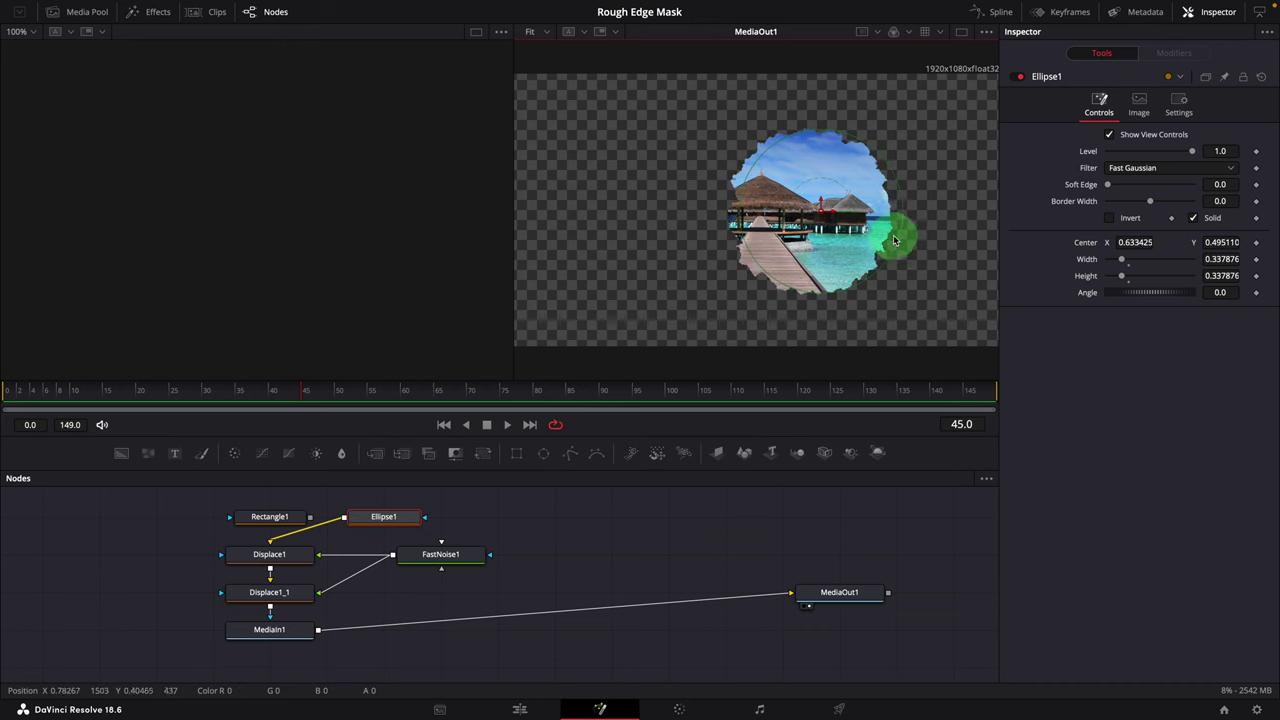
Set FastNoise1 Brightness to -1.0 and recentre Ellipse1 at 0.523383, 0.490220
left_click(452, 566)
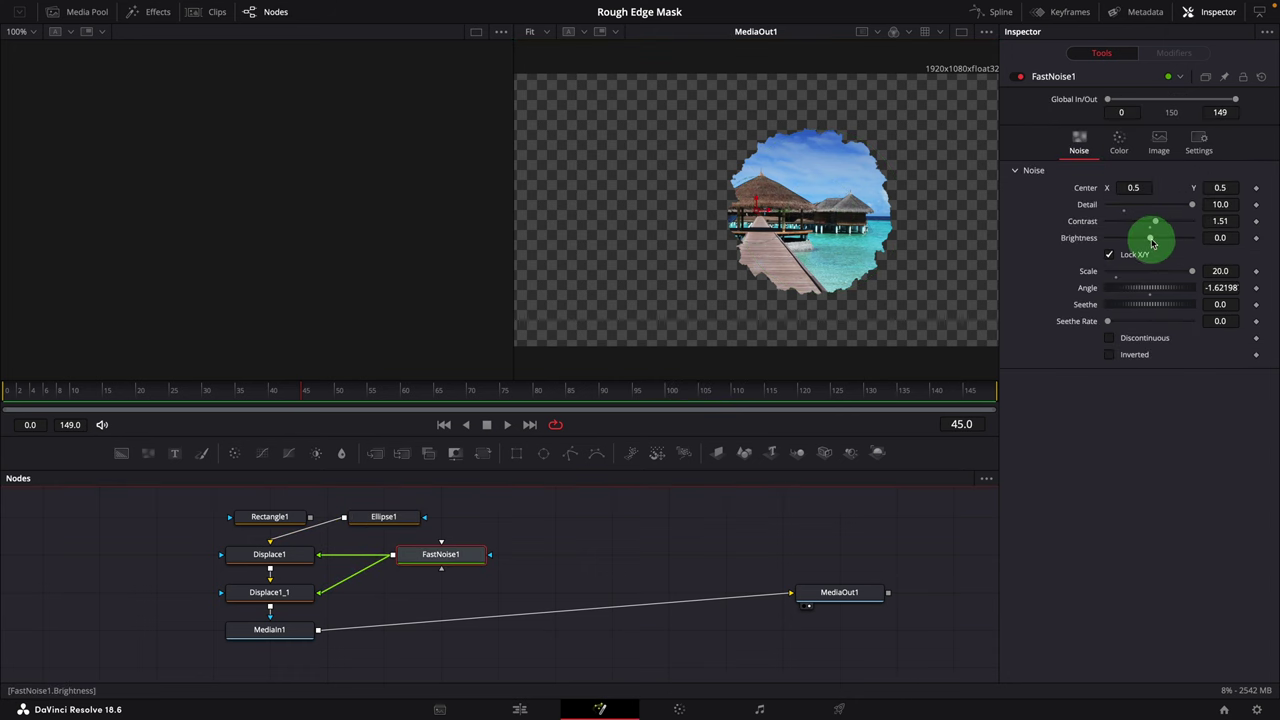
left_click_drag(1152, 243, 1030, 250)
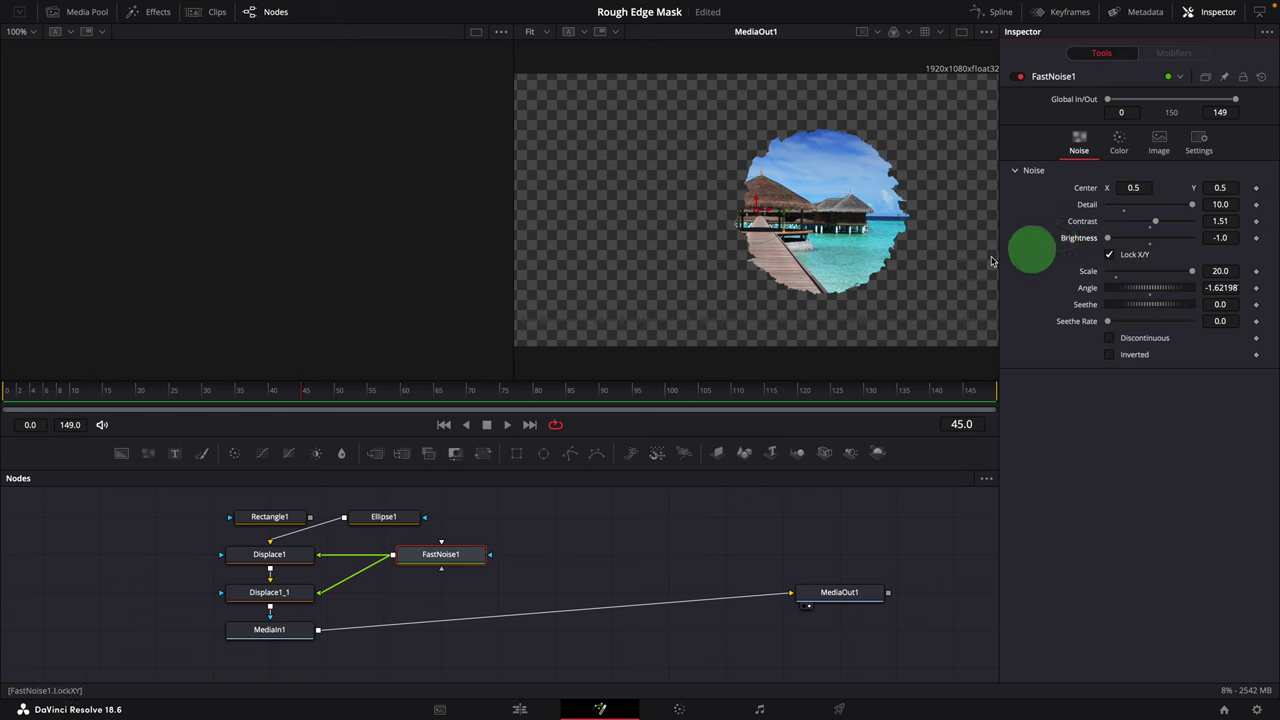
left_click(822, 222)
left_click_drag(822, 217, 769, 219)
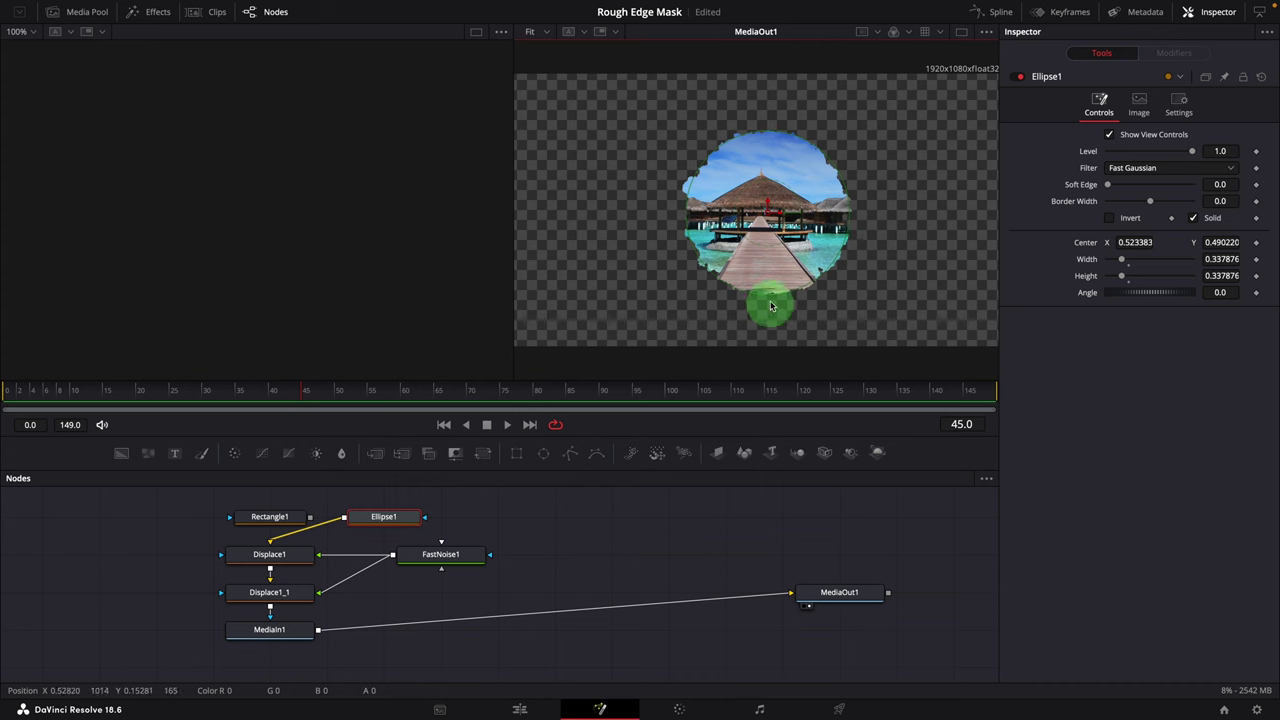
Reduce Ellipse1's Height to 0.170563 for a wide, short oval
left_click_drag(772, 299, 785, 262)
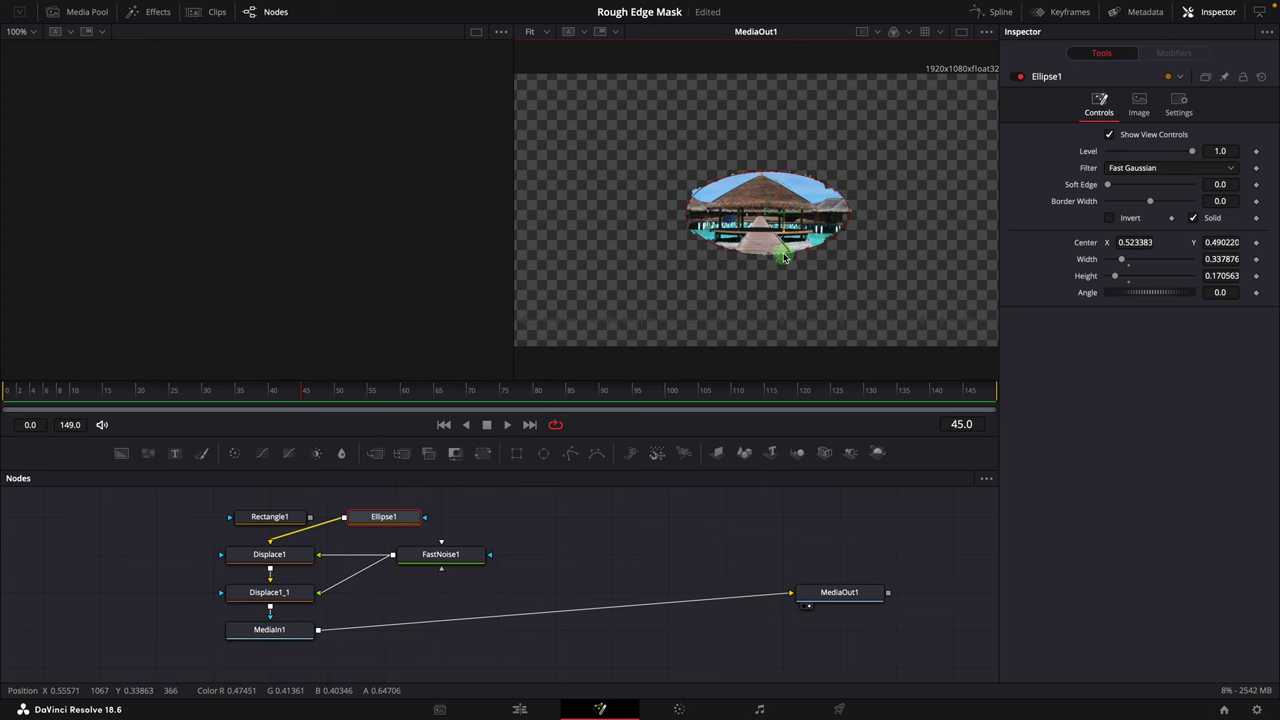